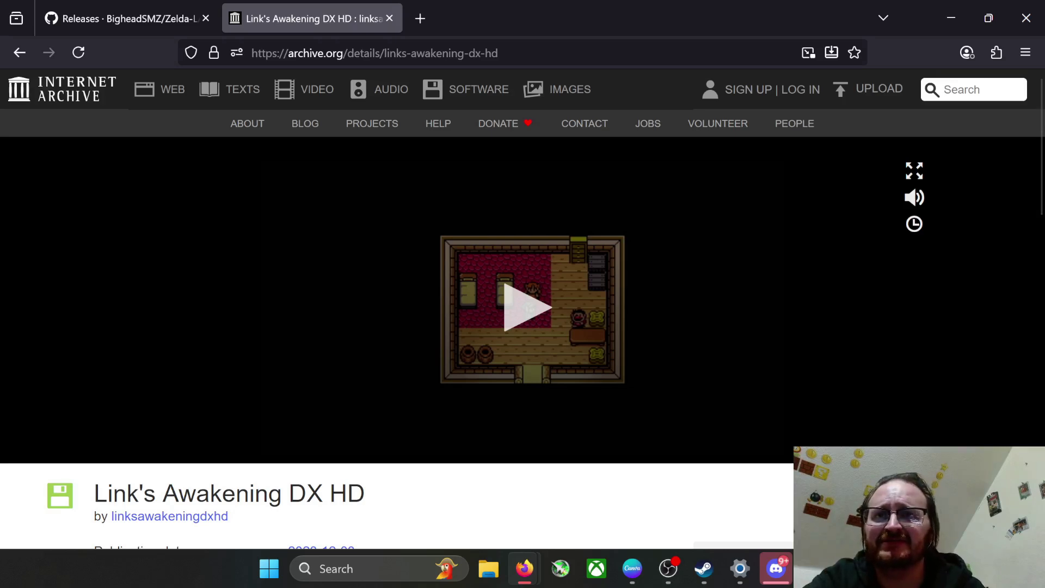
Step: Download the 24.3 MB Links Awakening DX HD v1.0.0 zip from the item's Download Options
mouse_move(126, 19)
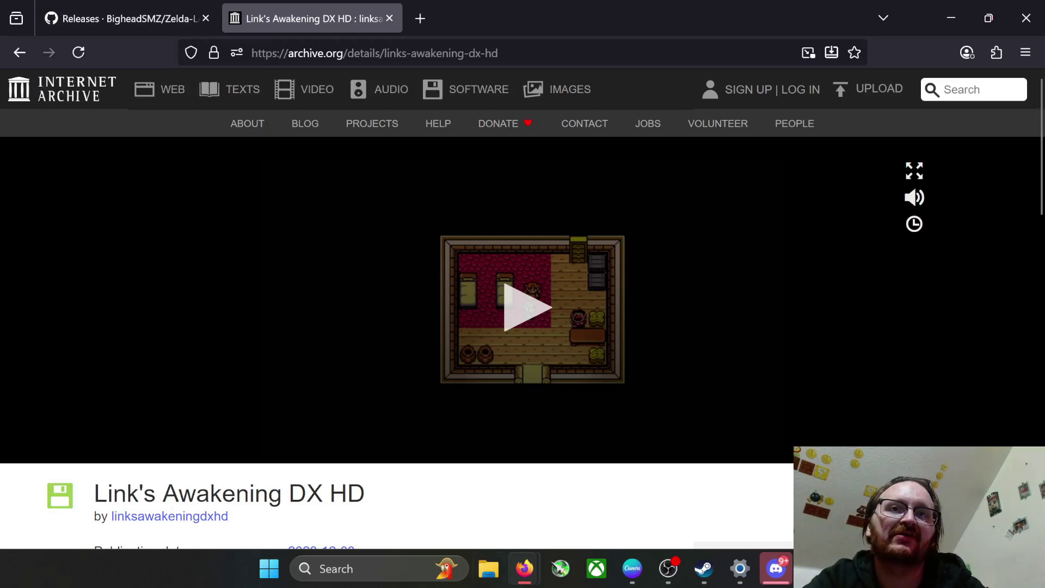
scroll(523, 305, down, 8)
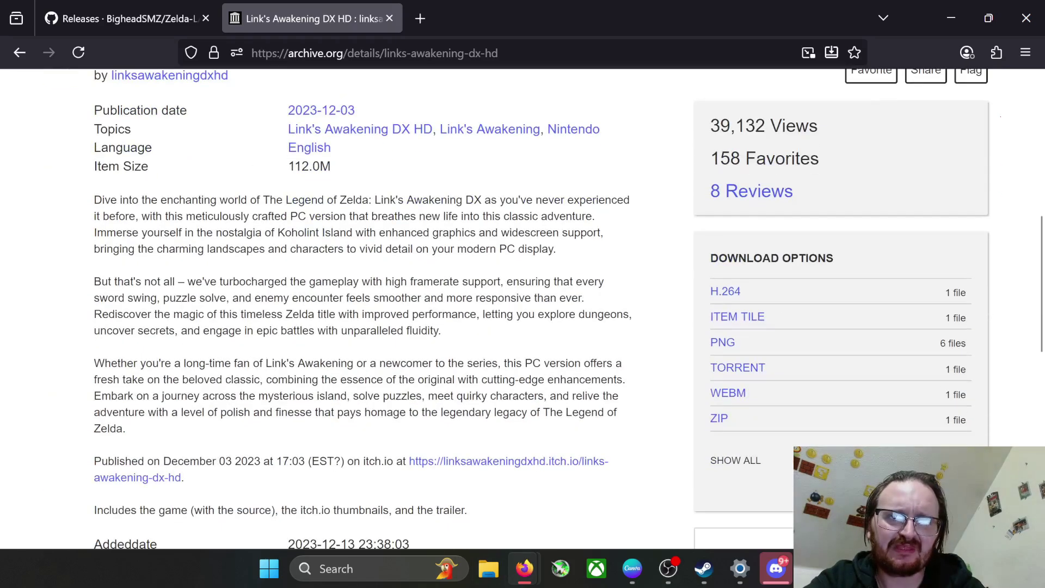
mouse_move(720, 419)
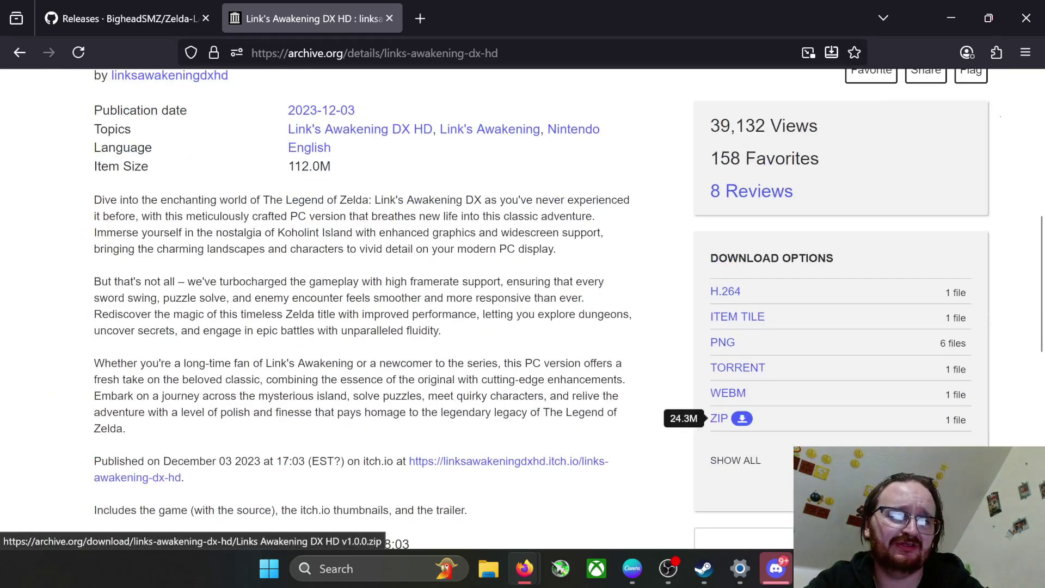
click(720, 419)
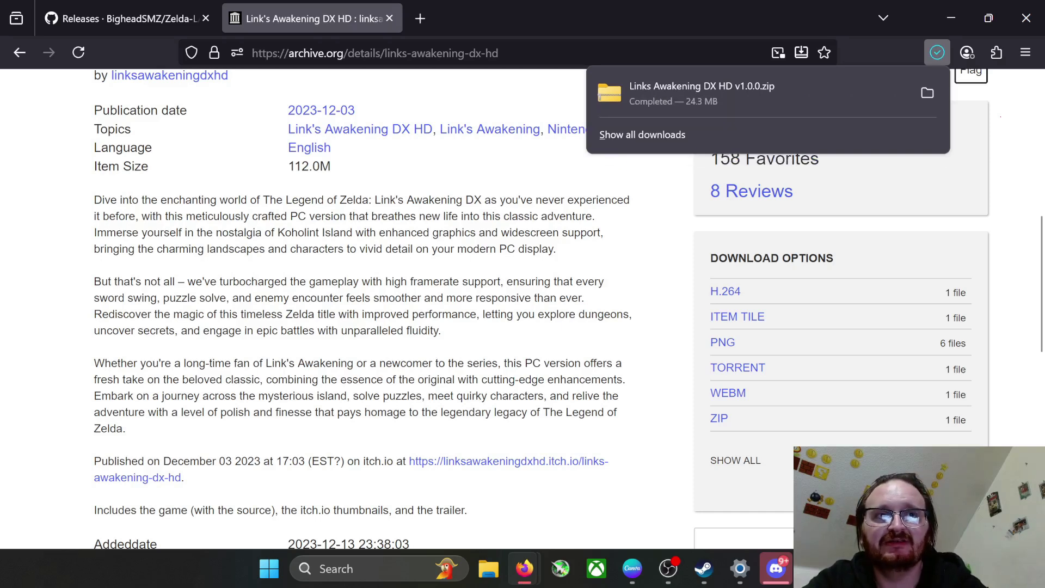
Step: Go back to the GitHub repository's main Code page
key(ctrl+shift+Tab)
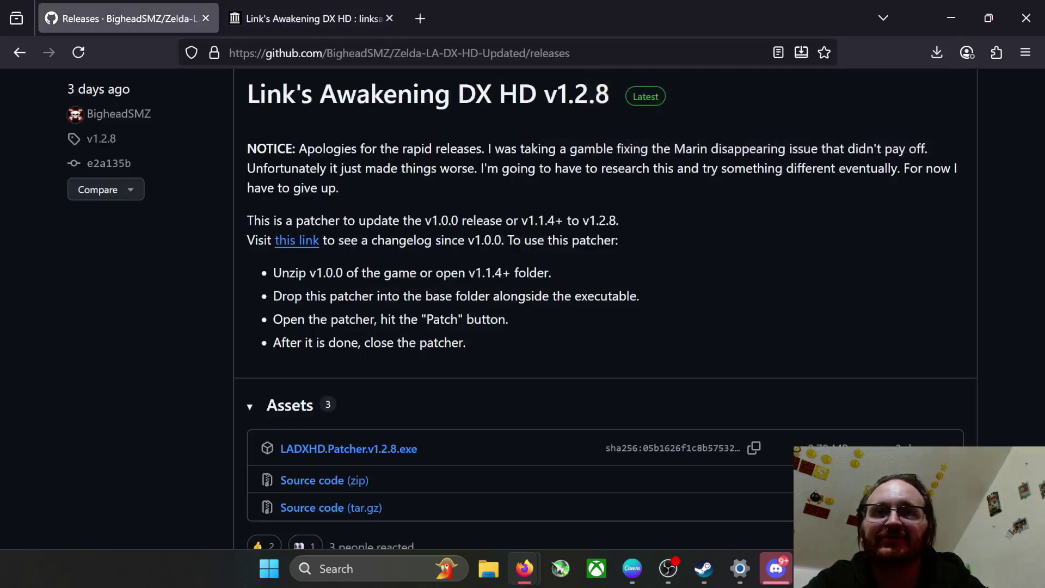
scroll(326, 354, up, 5)
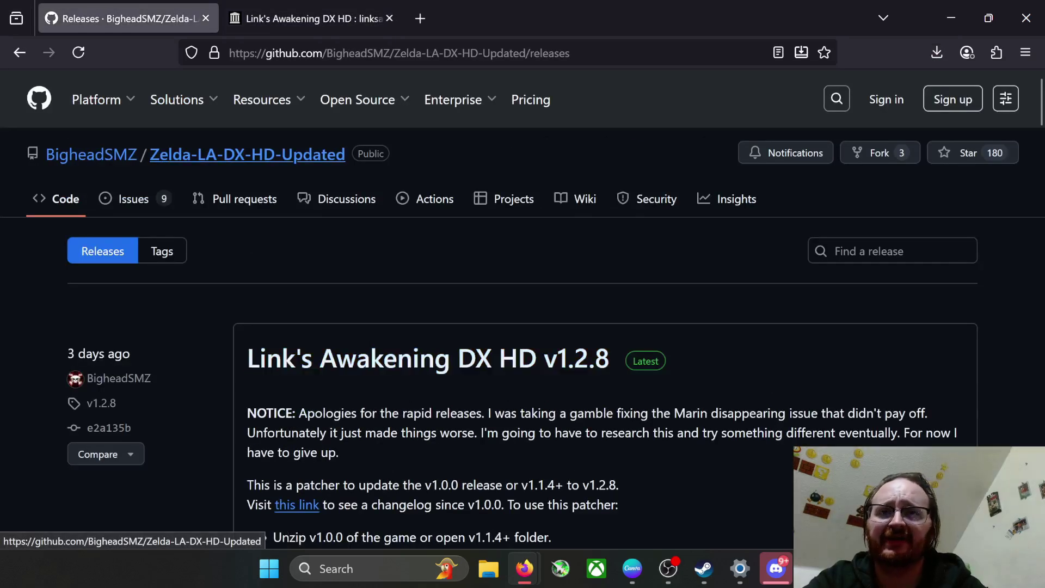
click(61, 199)
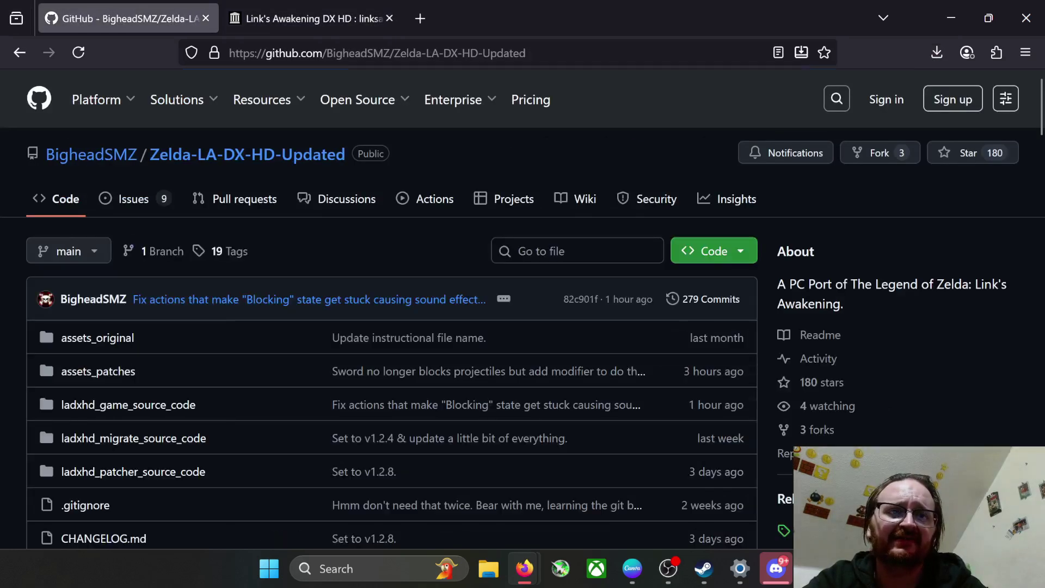
Step: Download the .NET v6.0.428 SDK Windows x64 installer linked under the README's Personal Build section
scroll(381, 326, down, 10)
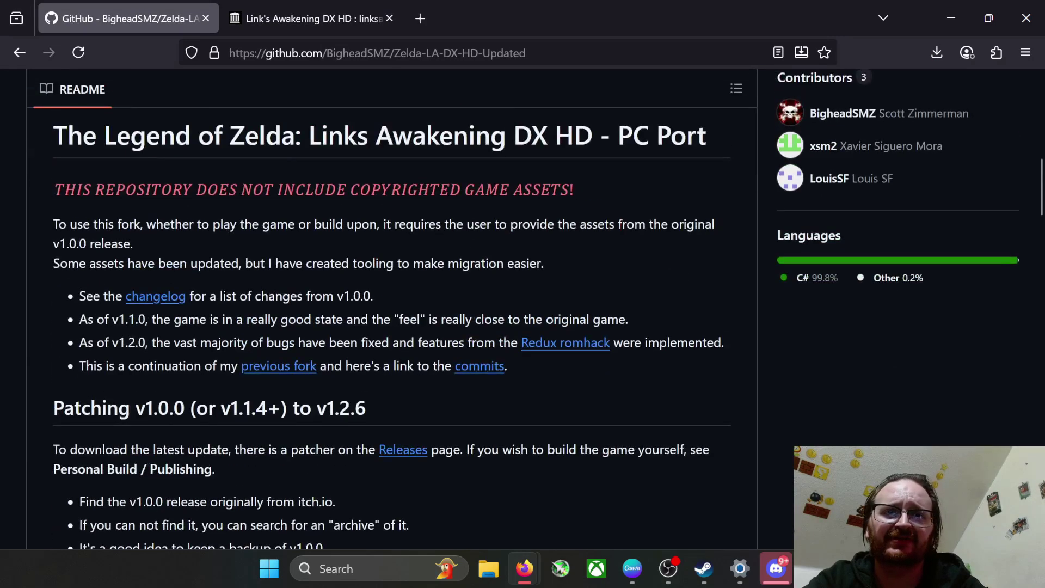
scroll(381, 327, down, 3)
scroll(392, 326, down, 18)
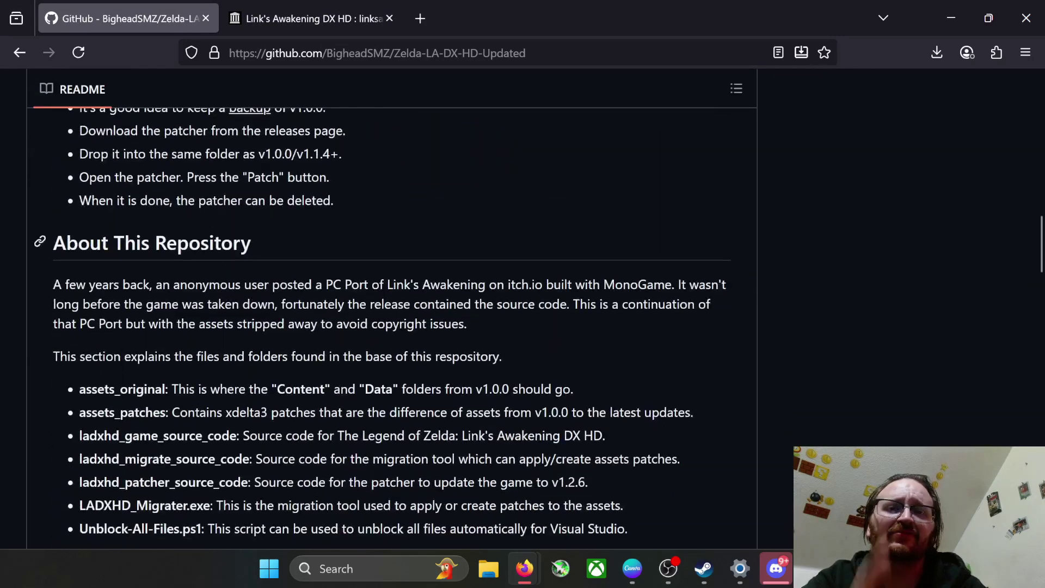
scroll(392, 327, down, 5)
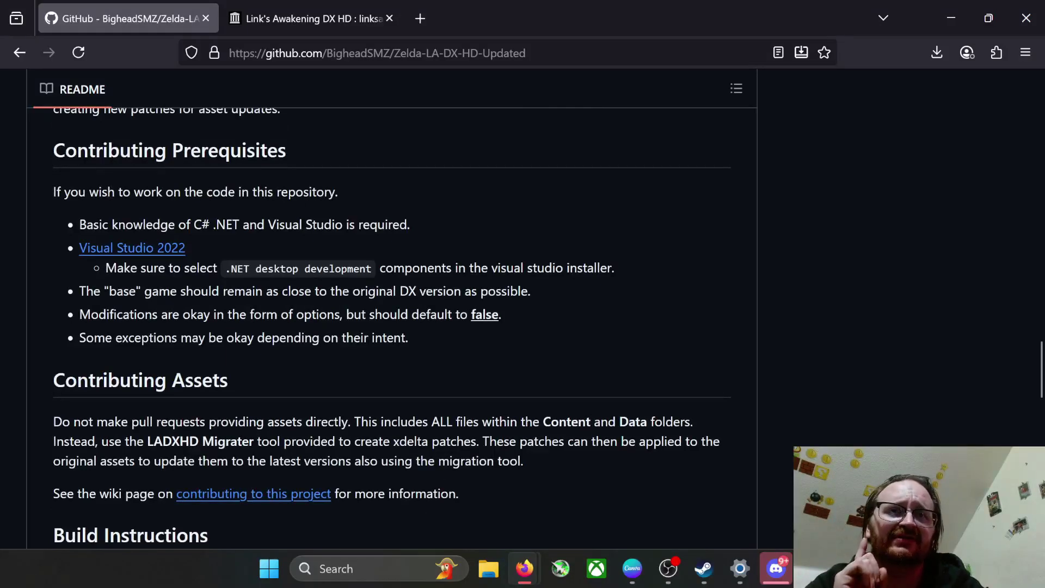
scroll(392, 326, down, 3)
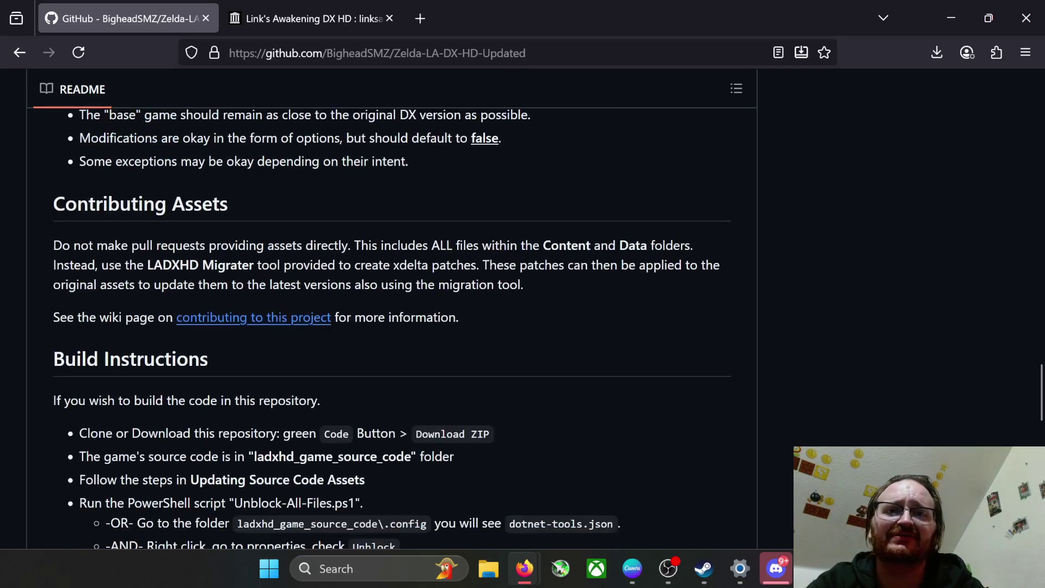
scroll(392, 327, down, 6)
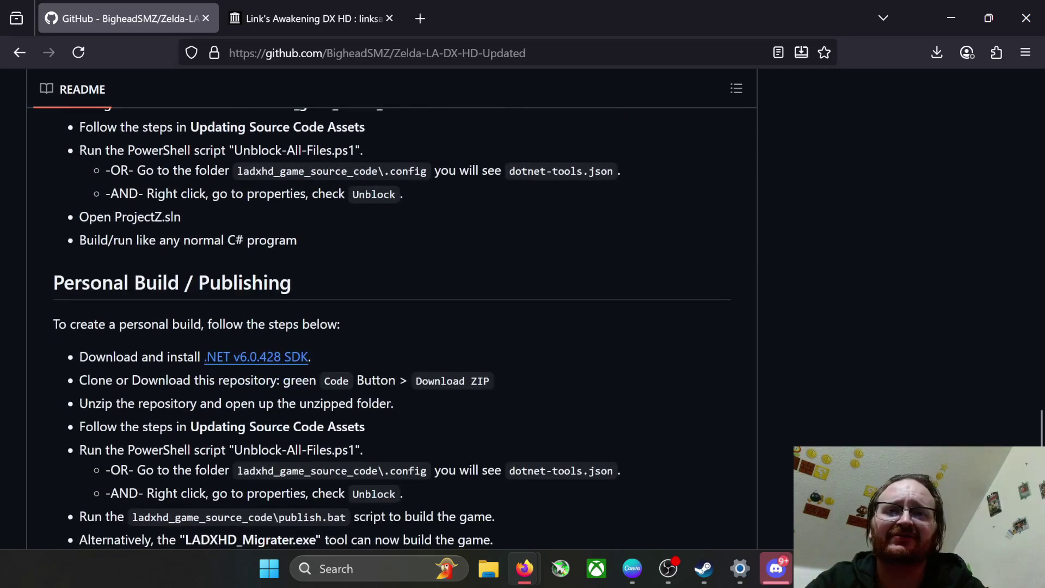
scroll(392, 327, down, 3)
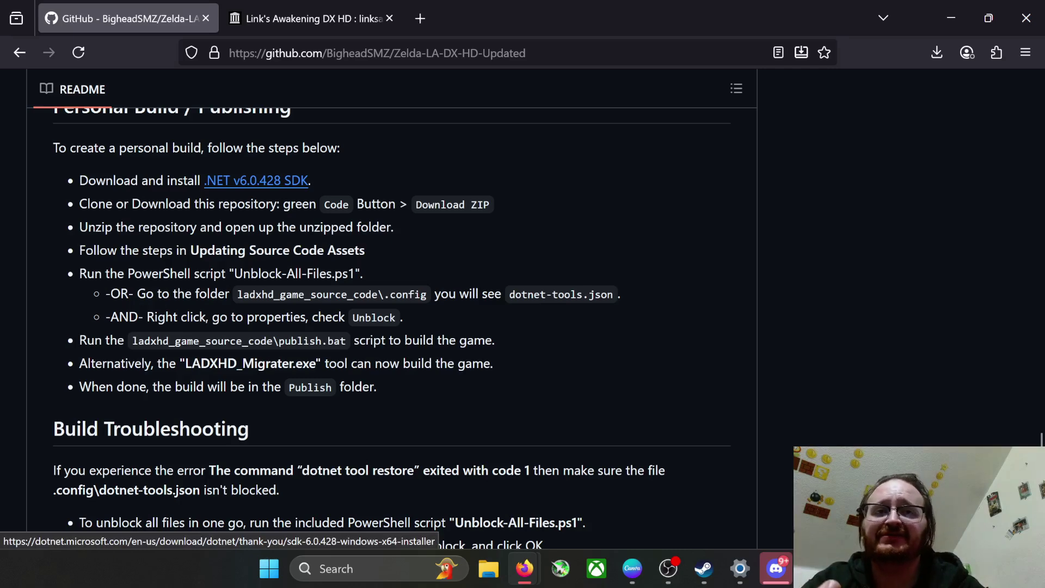
click(256, 180)
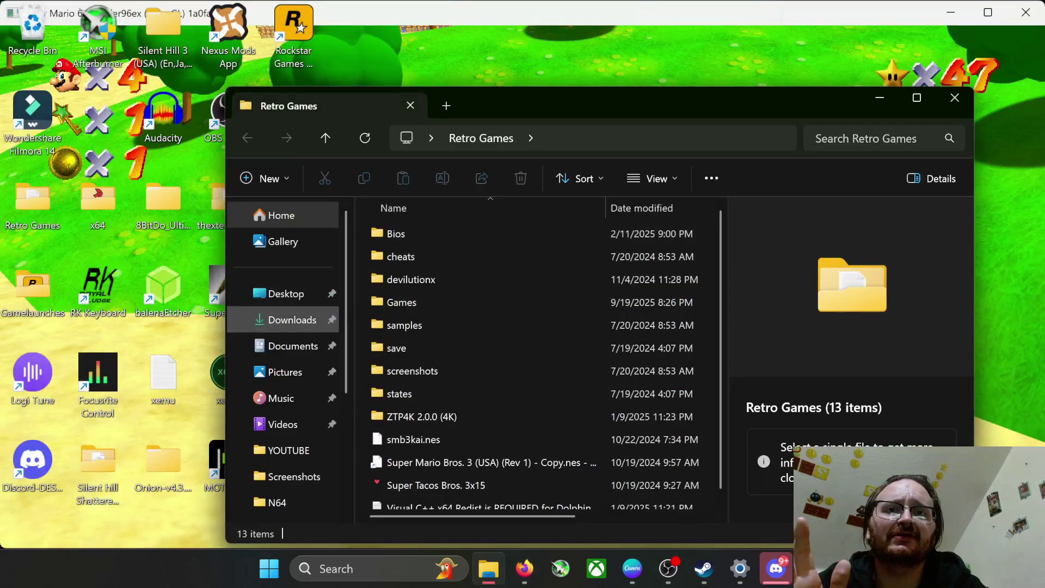
Step: Move the Links Awakening DX HD v1.0.0 zip from Downloads onto the desktop
click(293, 319)
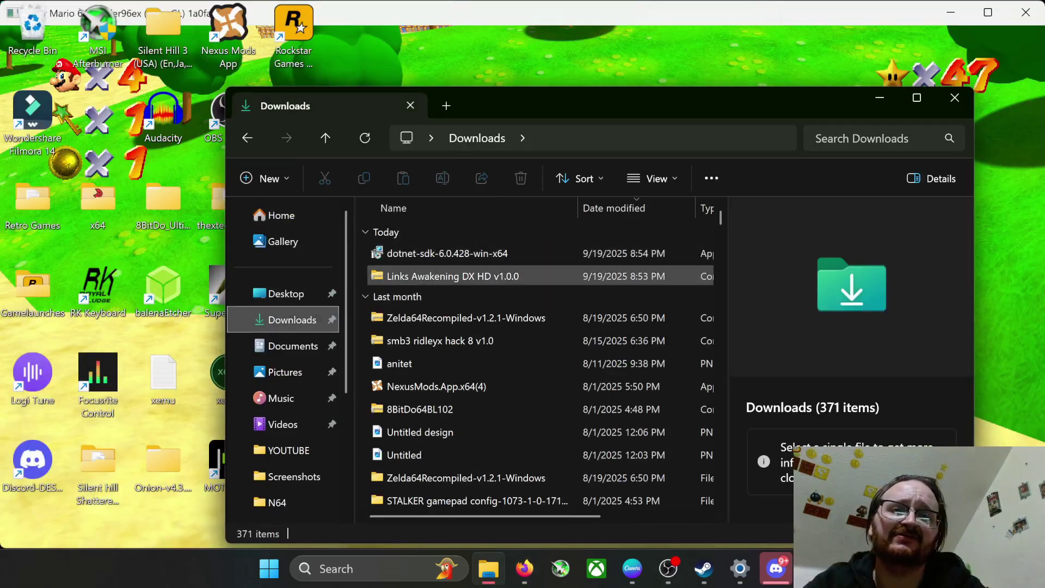
drag(639, 94, 833, 170)
drag(646, 351, 359, 128)
drag(718, 179, 770, 226)
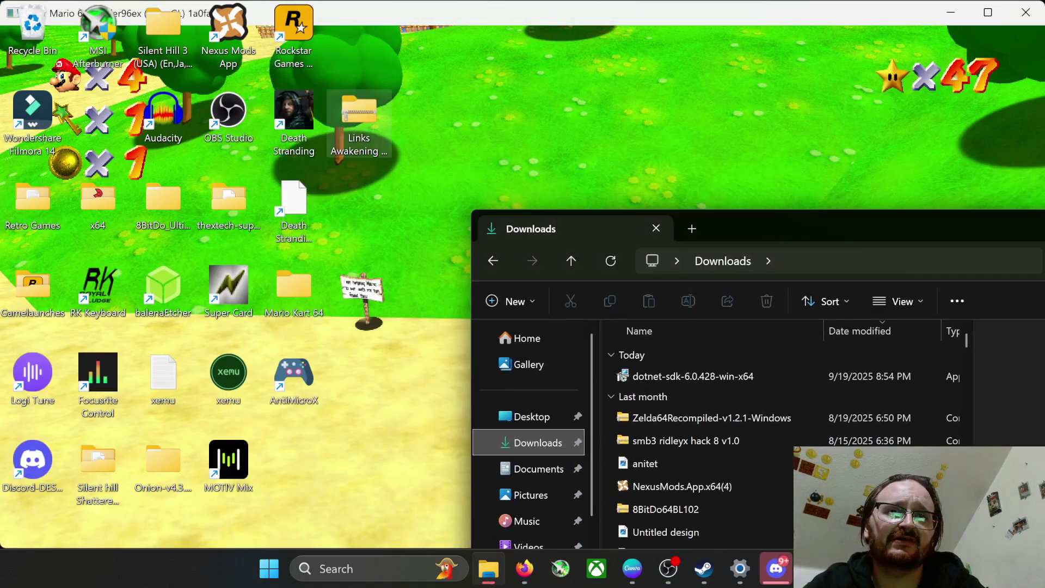
Step: Extract All of the zip into its suggested folder
right_click(372, 103)
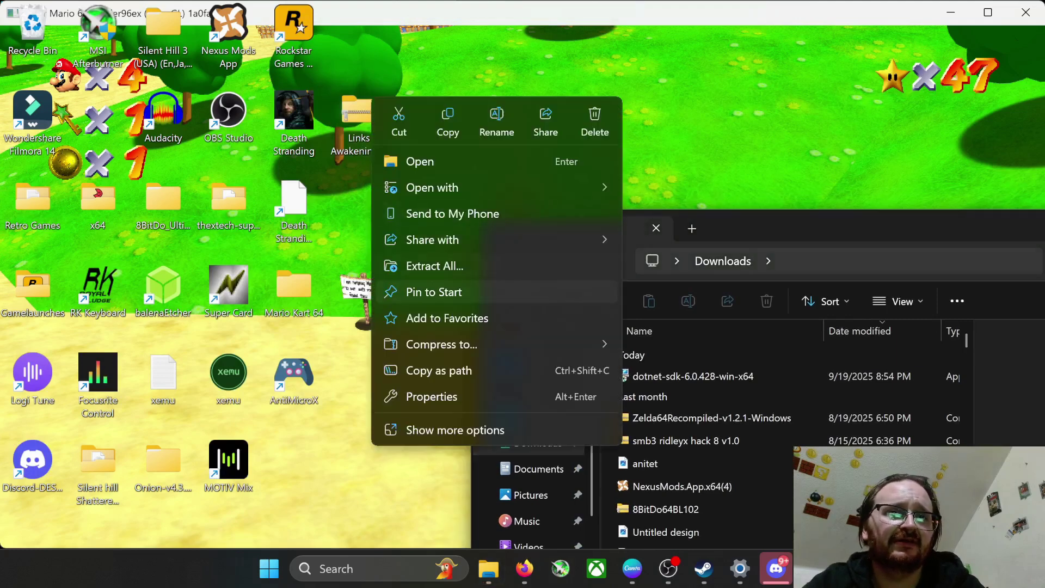
click(472, 266)
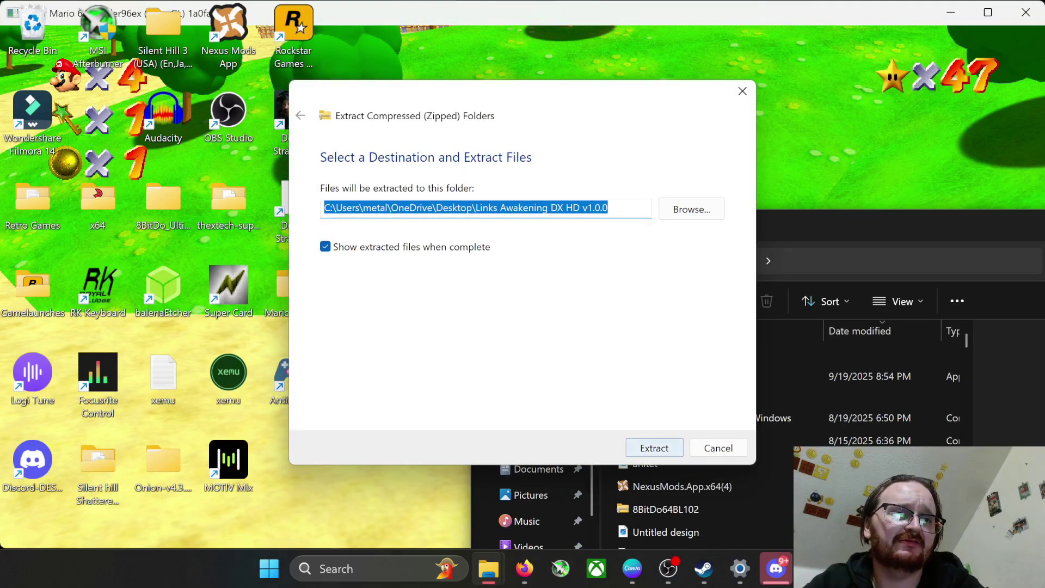
click(654, 448)
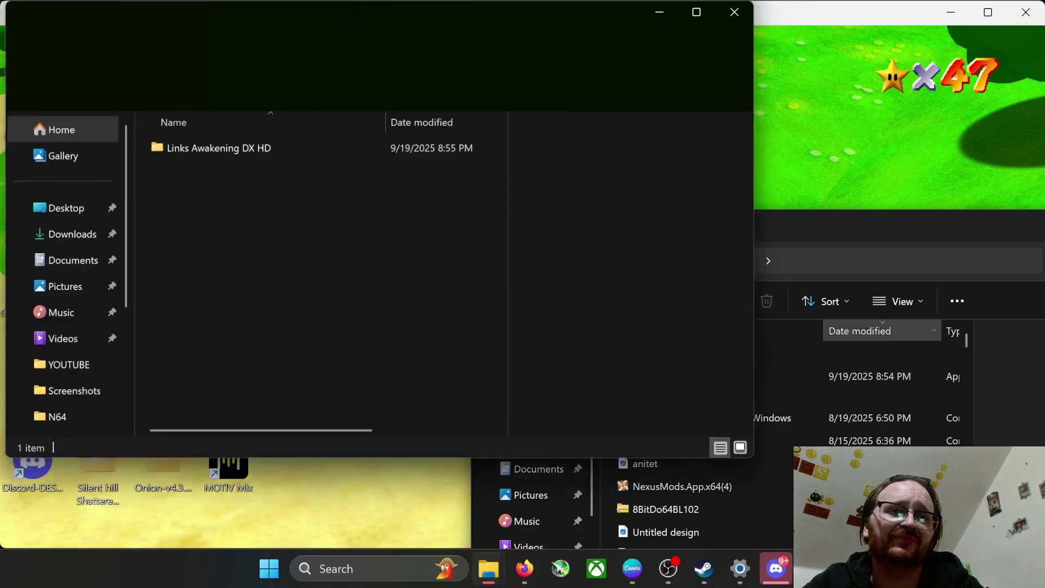
Step: Move the Links Awakening DX HD folder onto the desktop and delete the leftover zip
drag(397, 24, 873, 163)
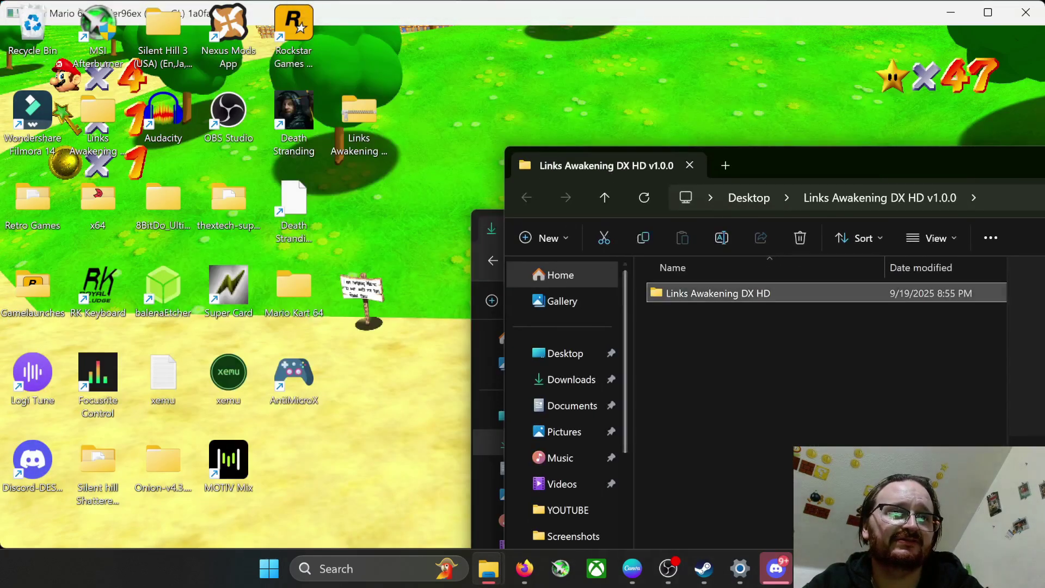
drag(718, 293, 378, 224)
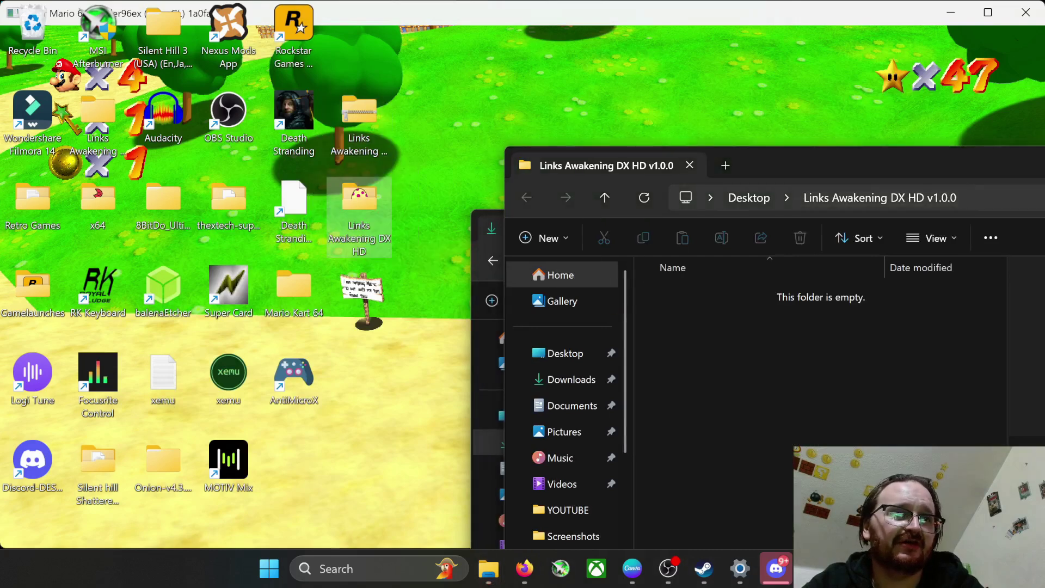
key(ctrl+w)
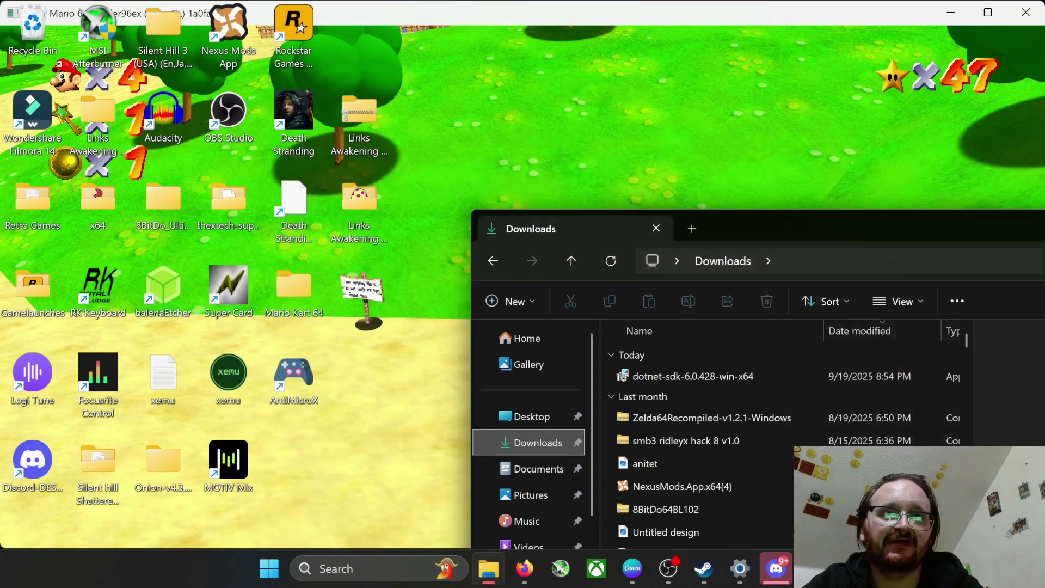
right_click(359, 106)
click(579, 117)
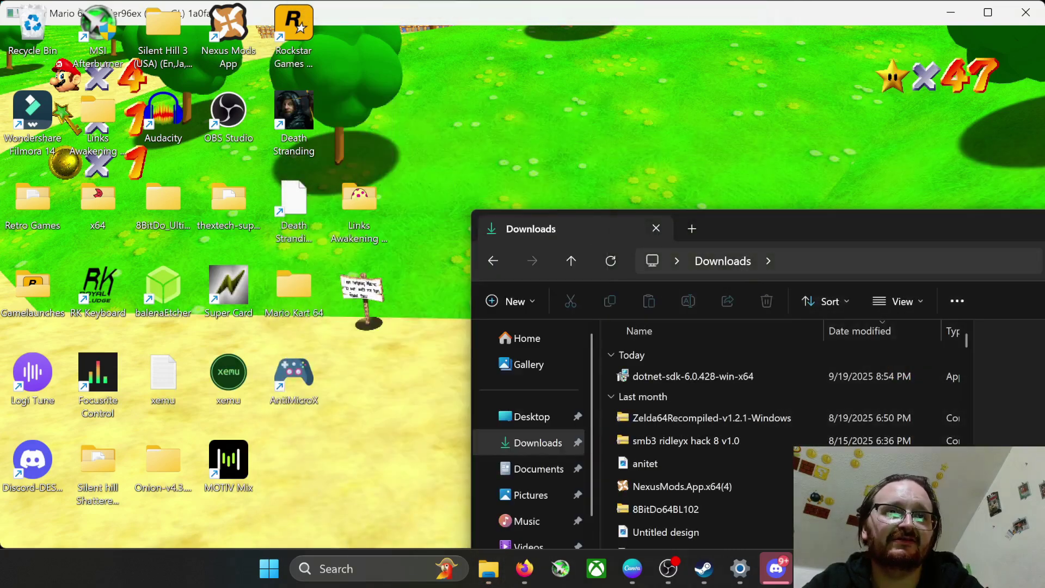
Step: Install .NET SDK 6.0.428 from dotnet-sdk-6.0.428-win-x64, then close the installer and Downloads window
drag(949, 233, 700, 82)
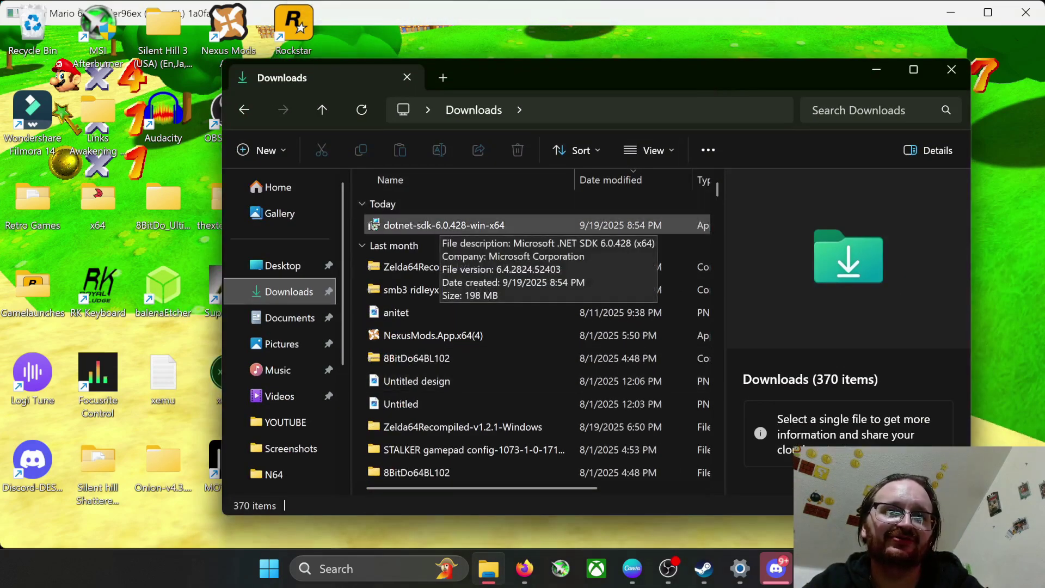
double_click(436, 224)
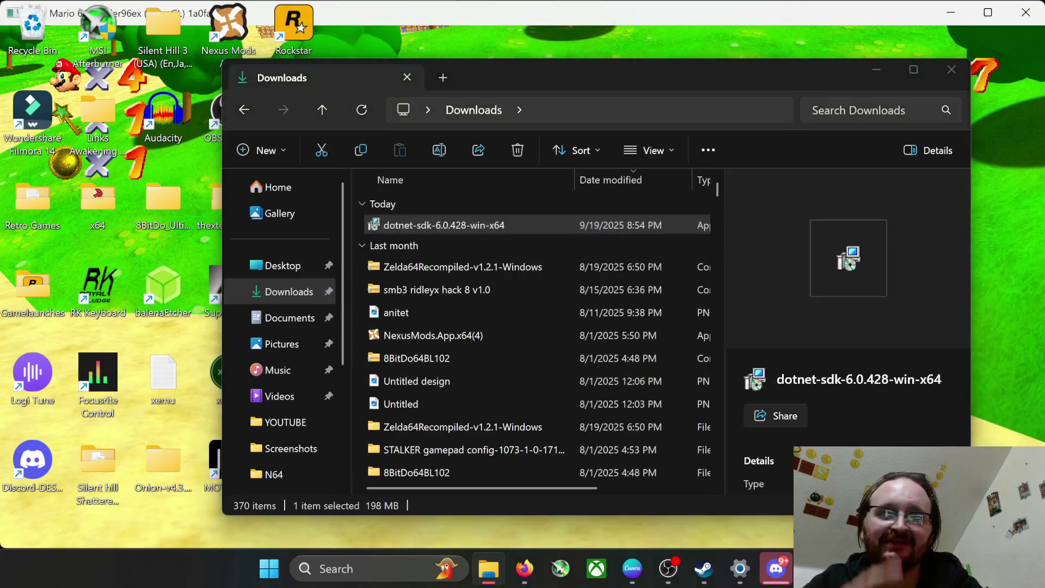
drag(500, 66, 701, 15)
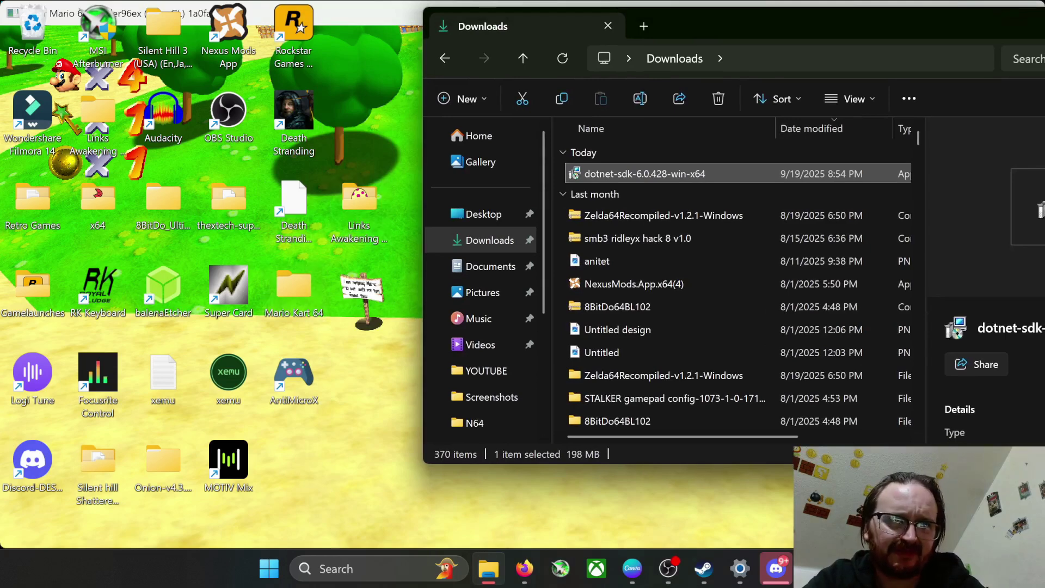
double_click(673, 174)
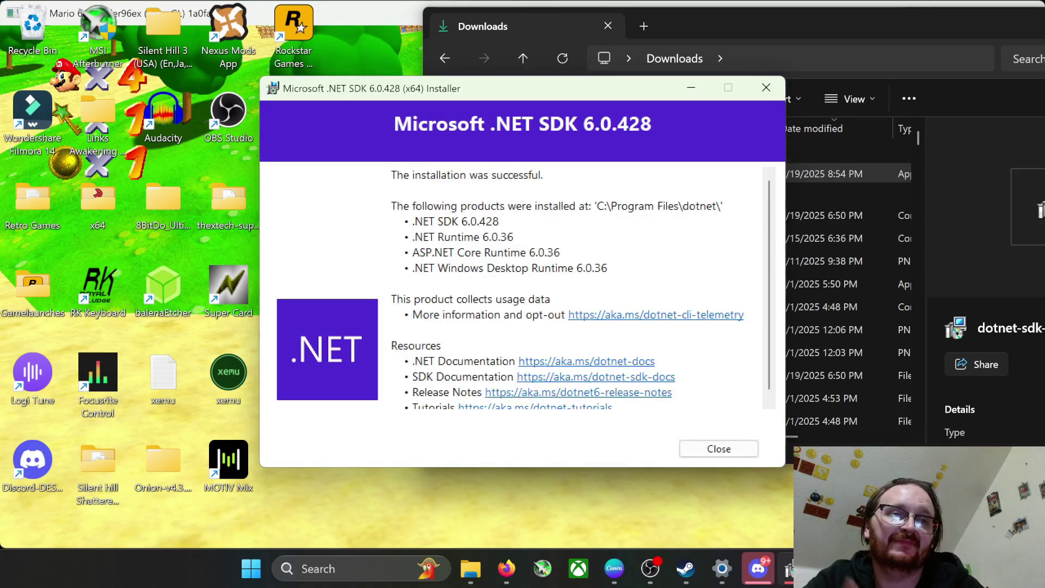
scroll(567, 288, down, 1)
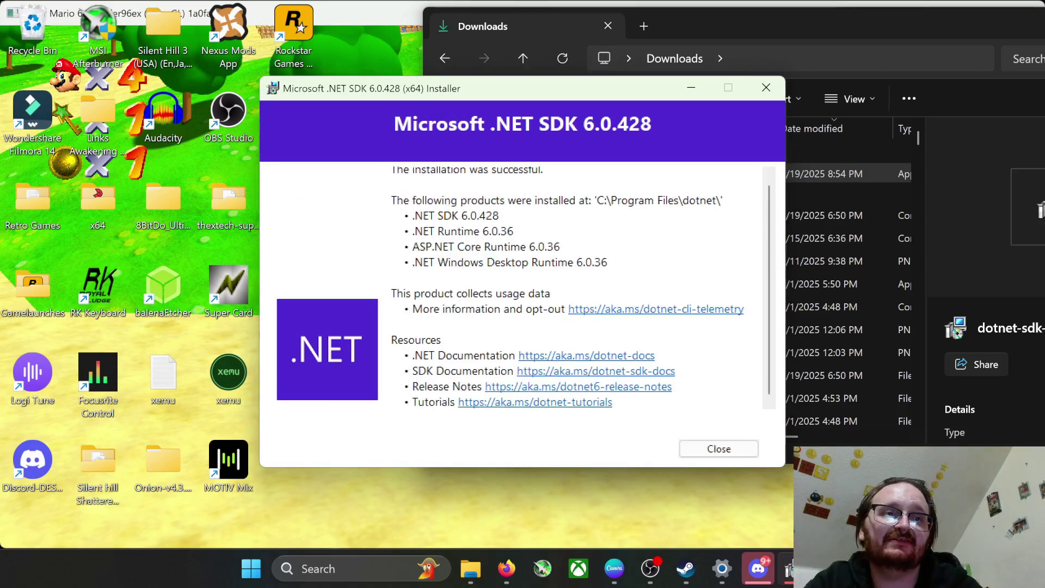
click(718, 448)
drag(740, 16, 509, 79)
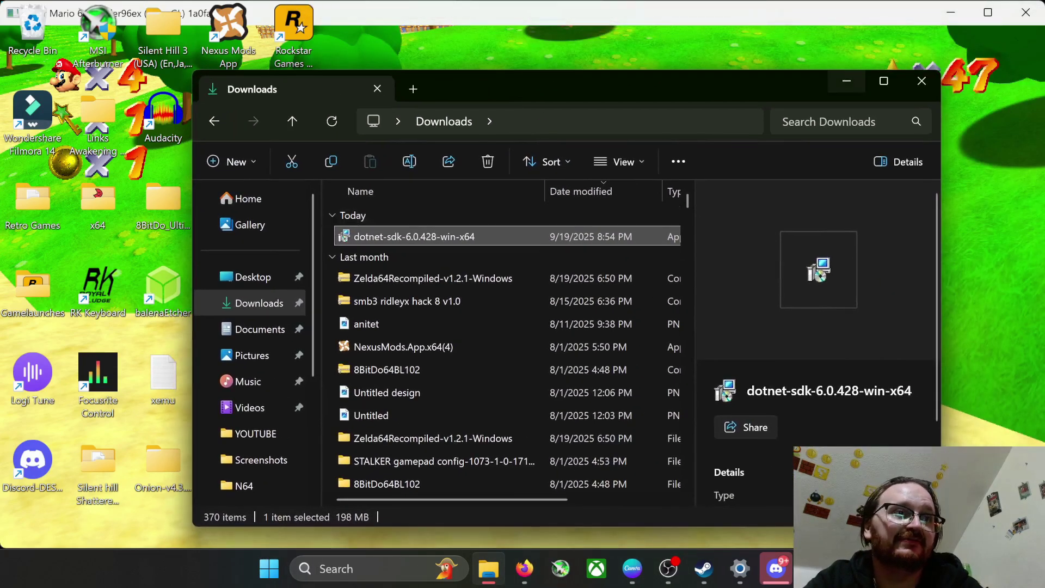
key(alt+F4)
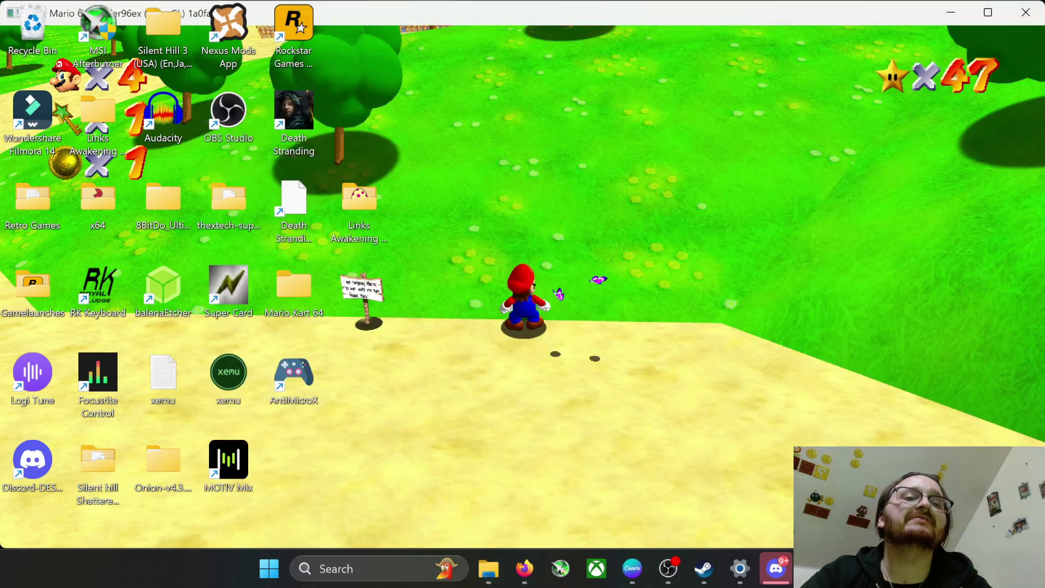
Step: Return to Firefox and scroll the Zelda-LA-DX-HD-Updated README to its patching instructions
mouse_move(525, 569)
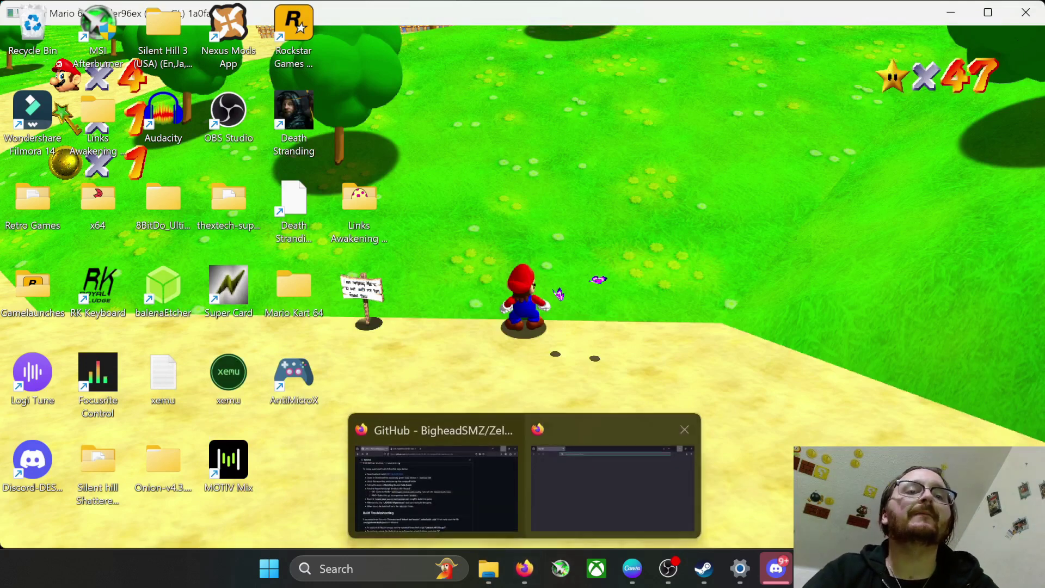
click(436, 487)
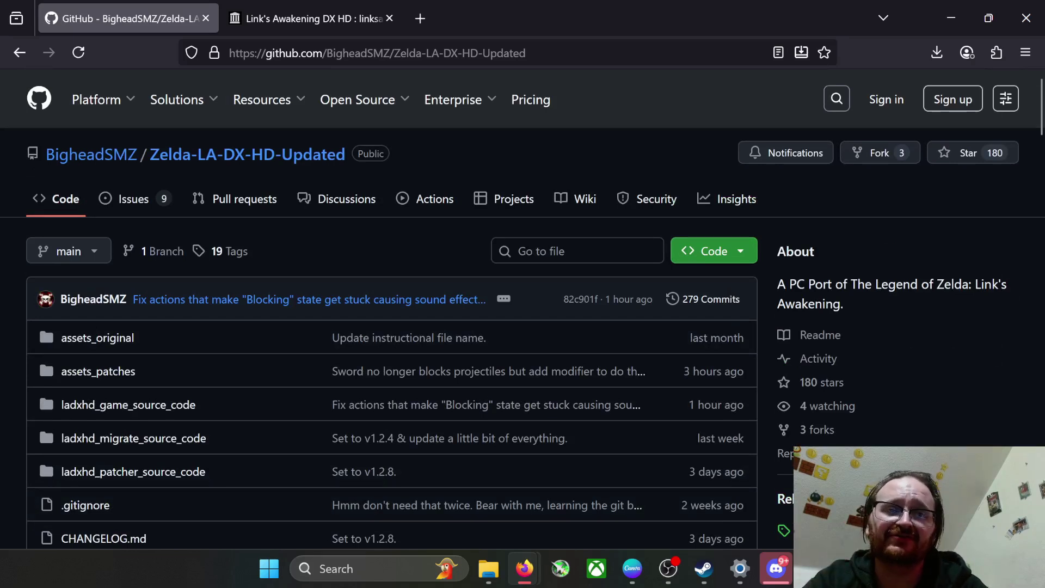
scroll(403, 188, down, 15)
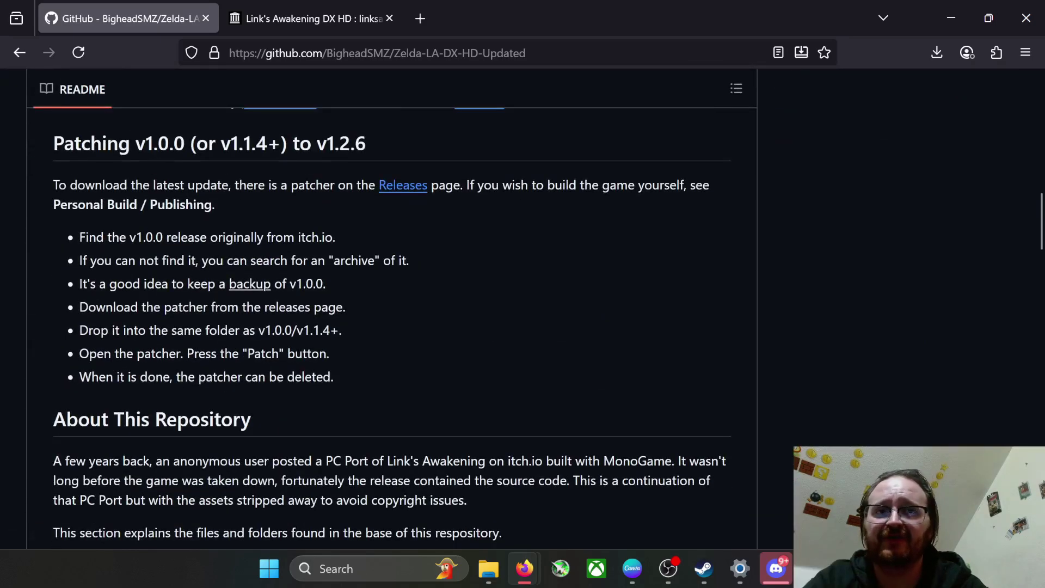
Step: Open the repository's Releases page and look through the release list
click(403, 185)
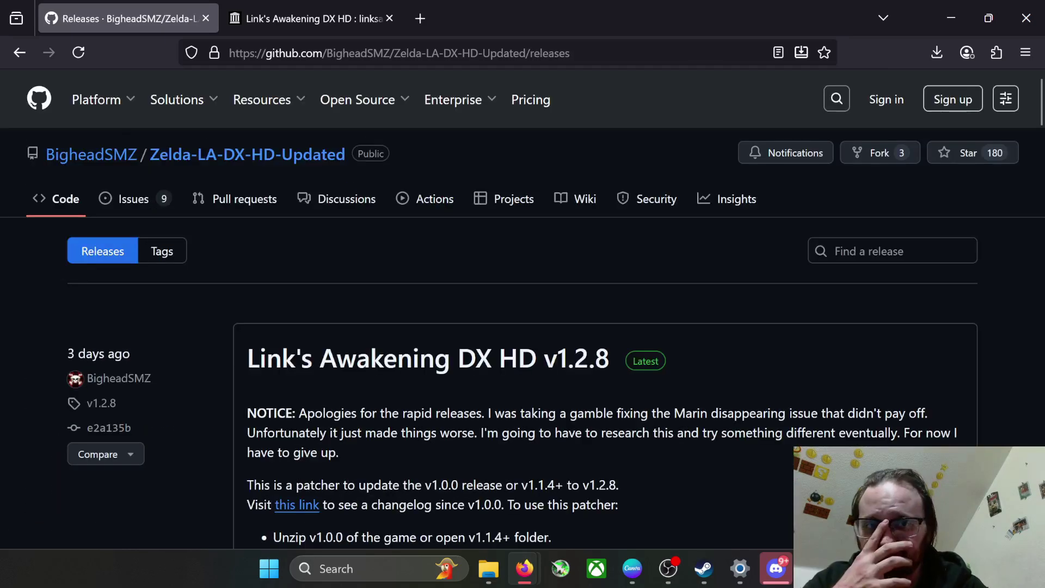
scroll(425, 360, down, 3)
scroll(425, 360, up, 3)
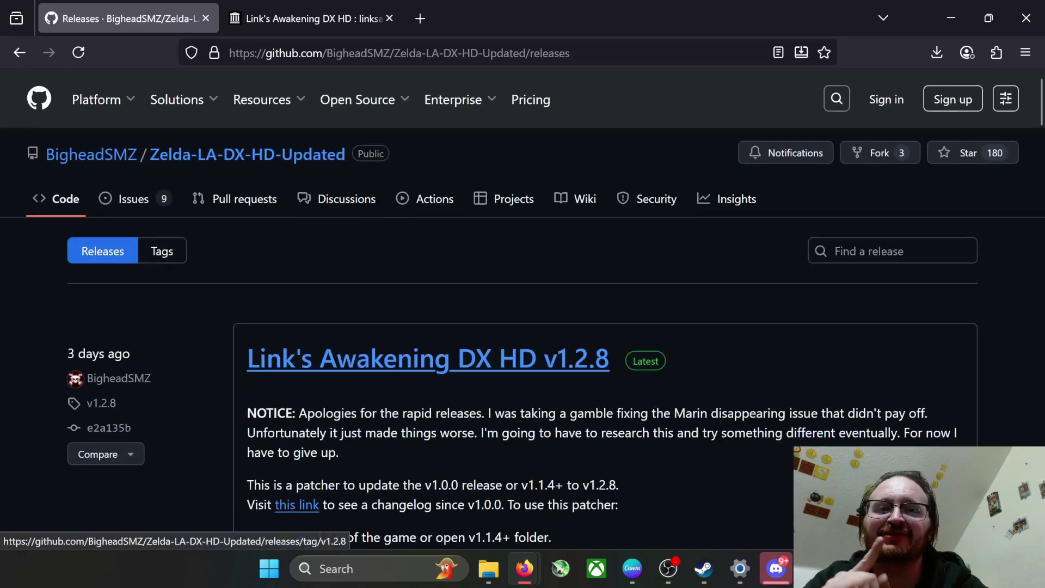
mouse_move(92, 155)
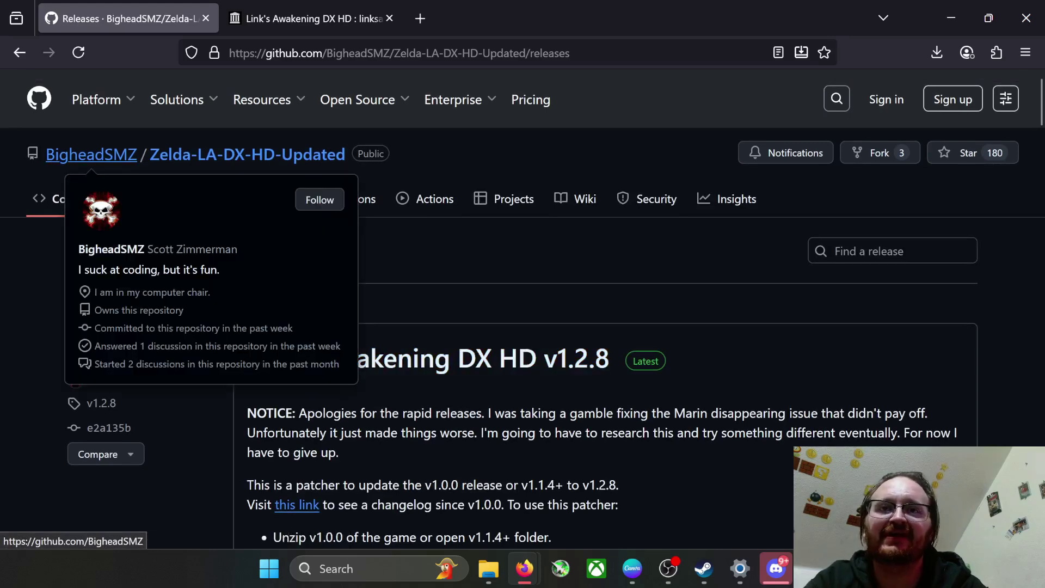
scroll(425, 360, down, 3)
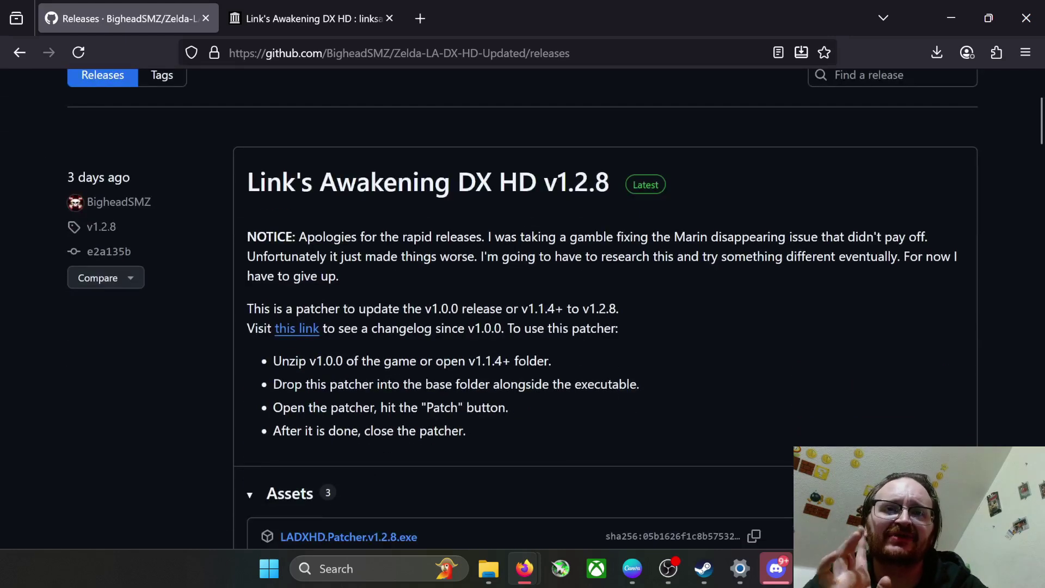
scroll(425, 359, down, 6)
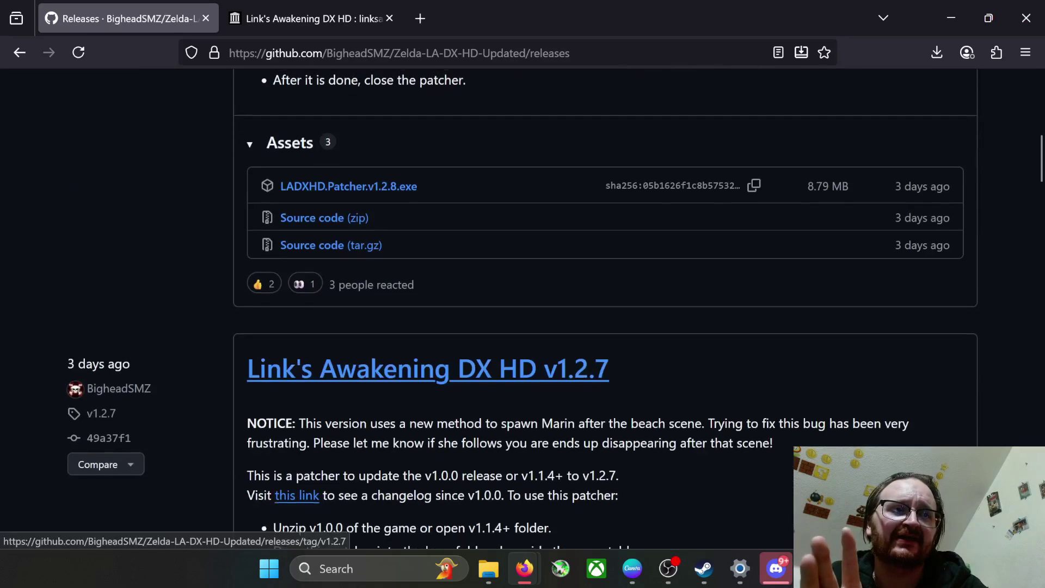
scroll(425, 359, up, 3)
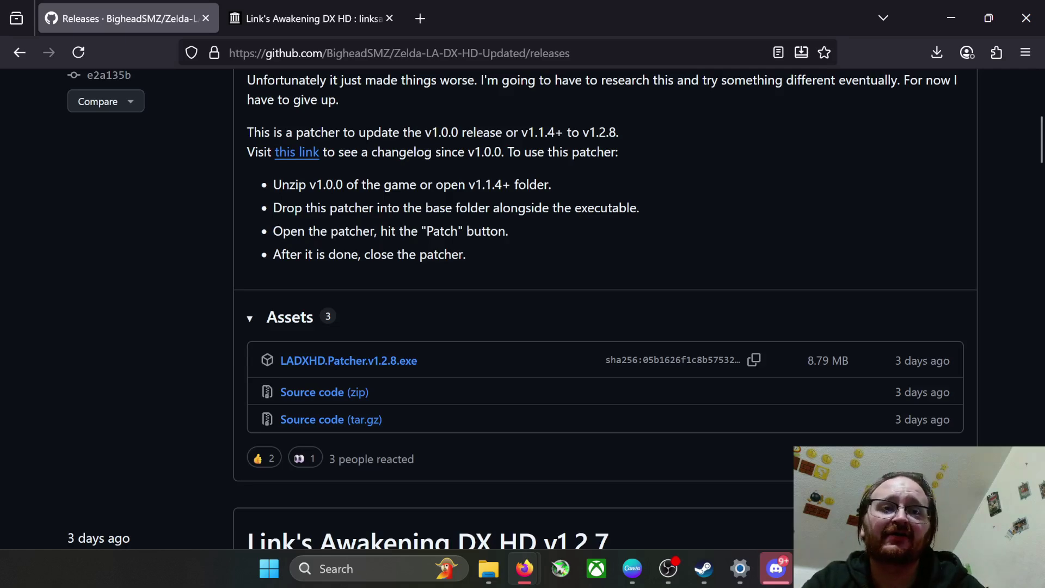
scroll(599, 305, down, 10)
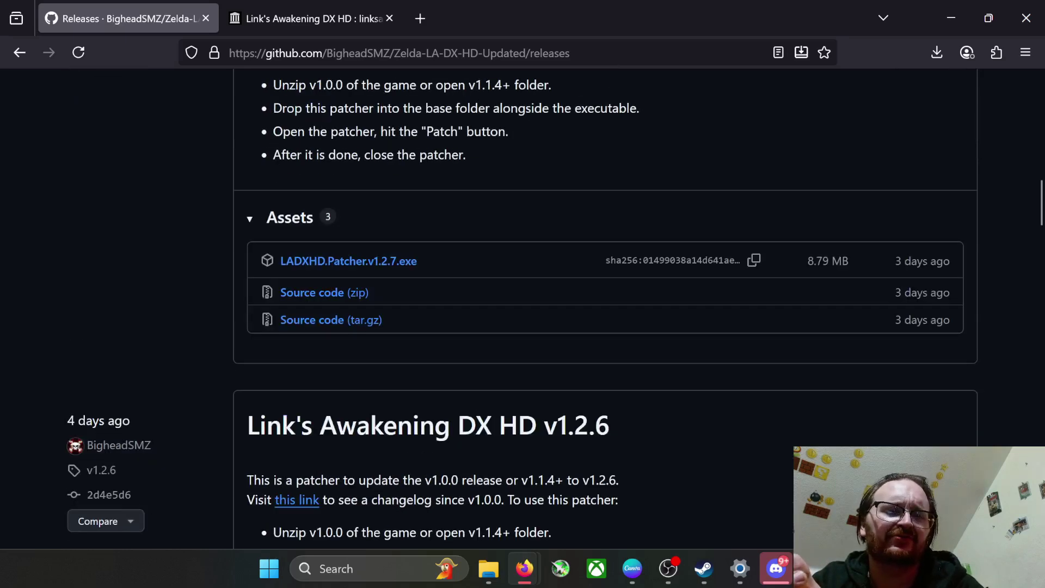
scroll(599, 305, down, 8)
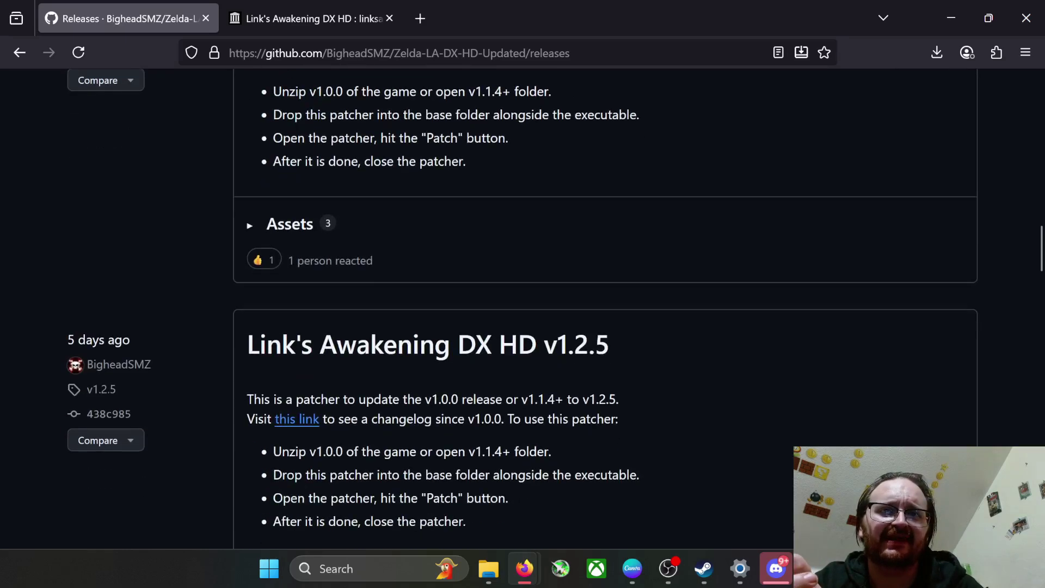
Step: Expand the release assets and download LADXHD.Patcher.v1.2.8.exe
click(290, 224)
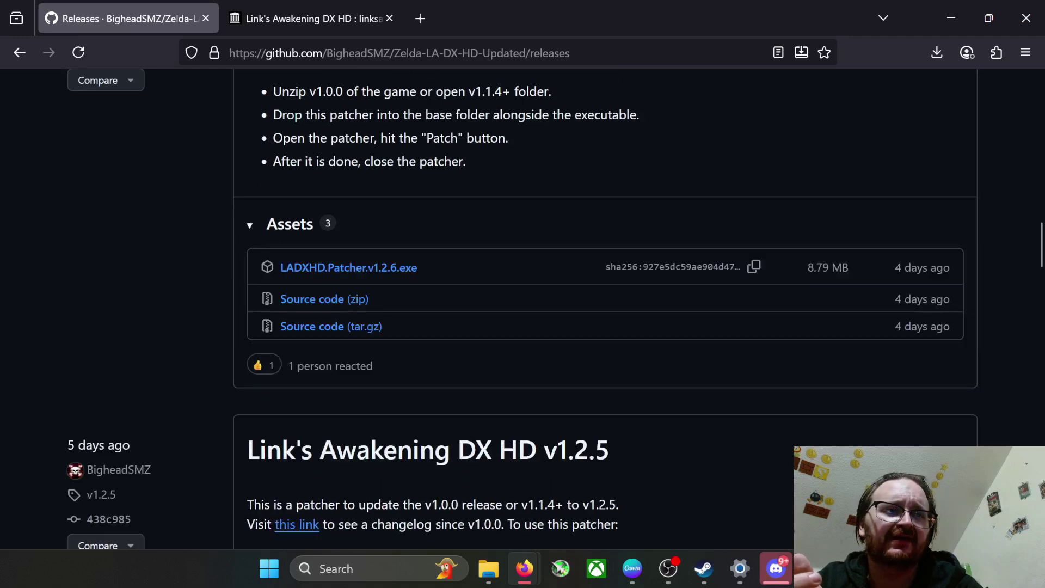
scroll(523, 305, down, 8)
click(290, 249)
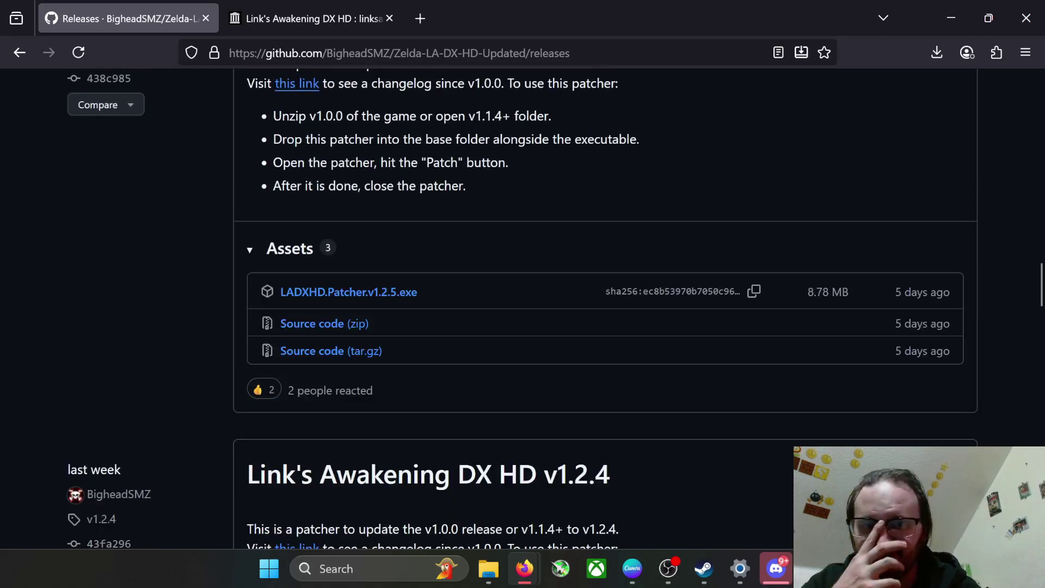
scroll(522, 305, up, 20)
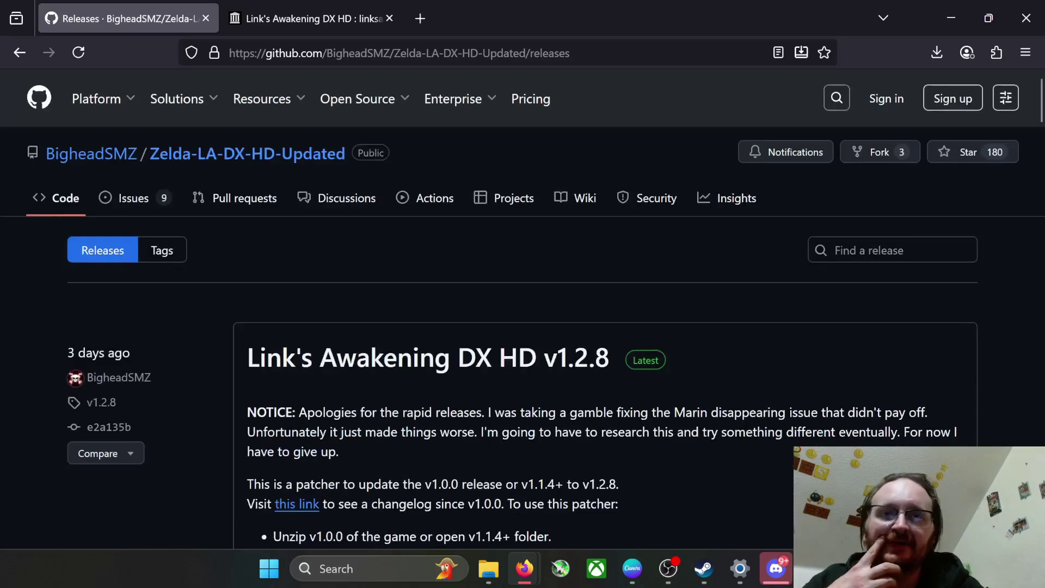
scroll(523, 309, down, 3)
scroll(348, 360, down, 3)
click(348, 360)
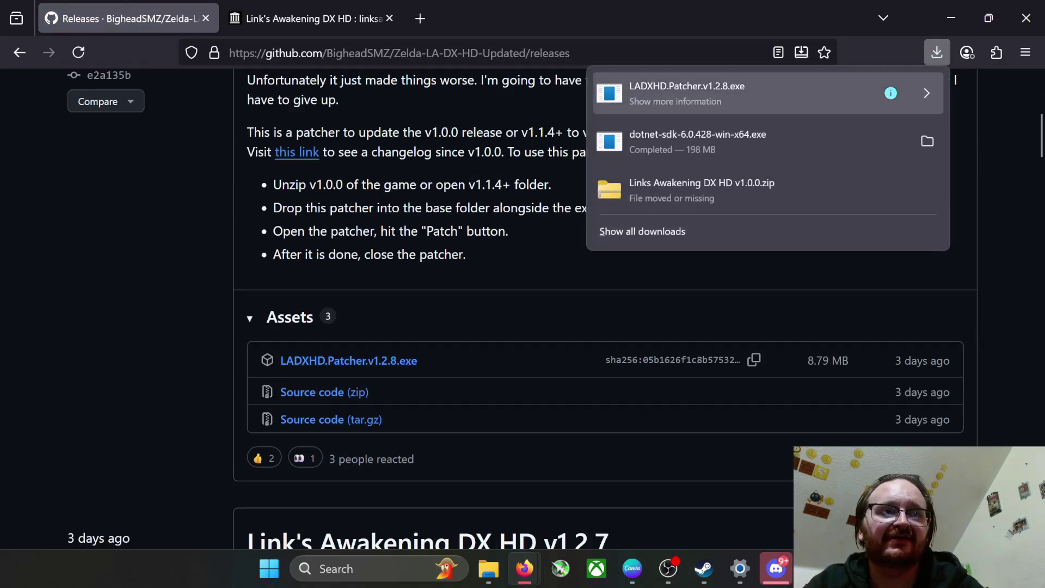
Step: Allow the flagged patcher download to be kept and minimize Firefox
click(919, 93)
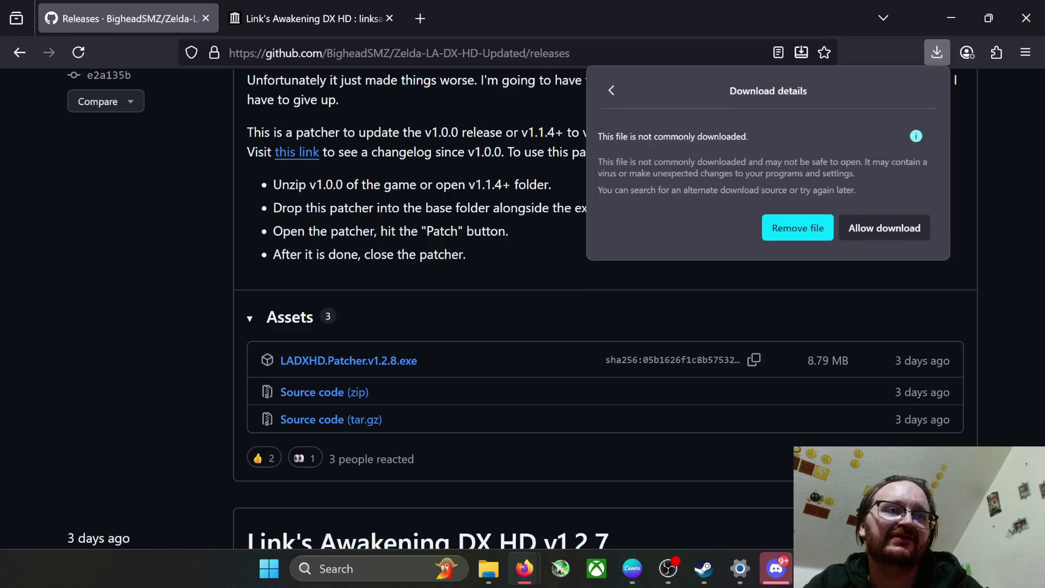
click(884, 228)
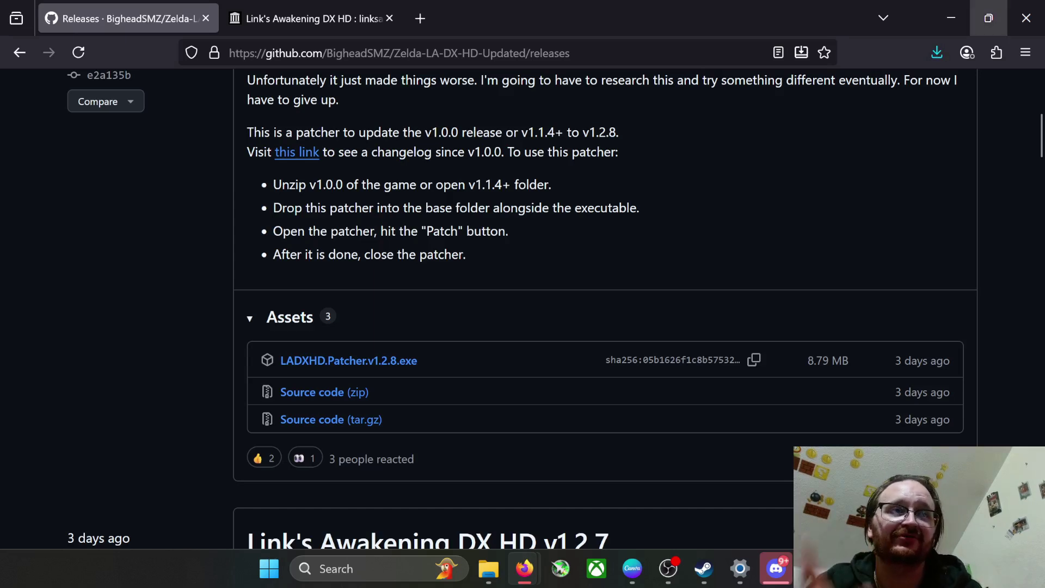
click(951, 18)
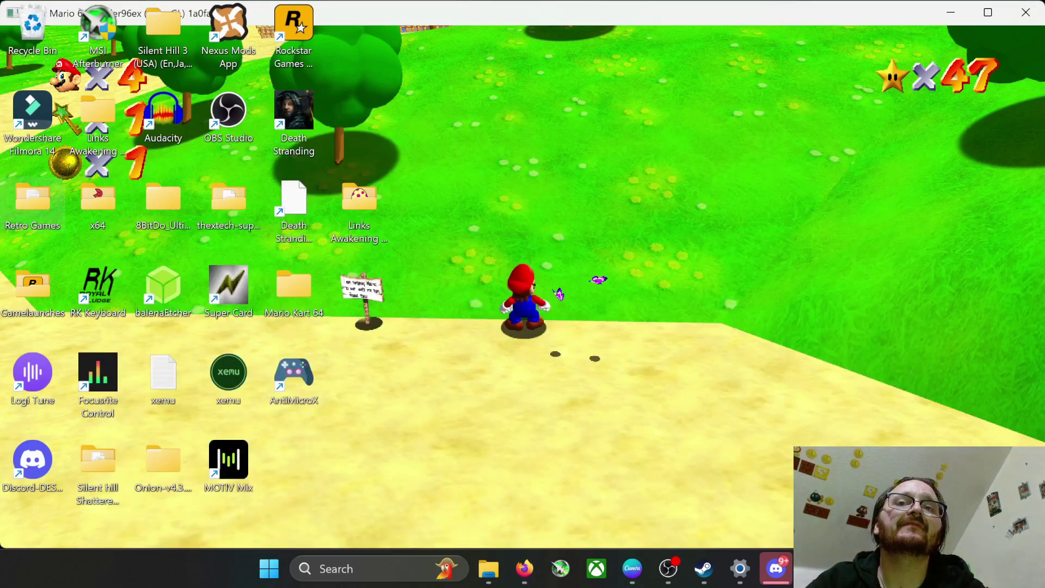
Step: Open Downloads and the Links Awakening DX HD game folder in side-by-side windows
double_click(33, 204)
click(354, 320)
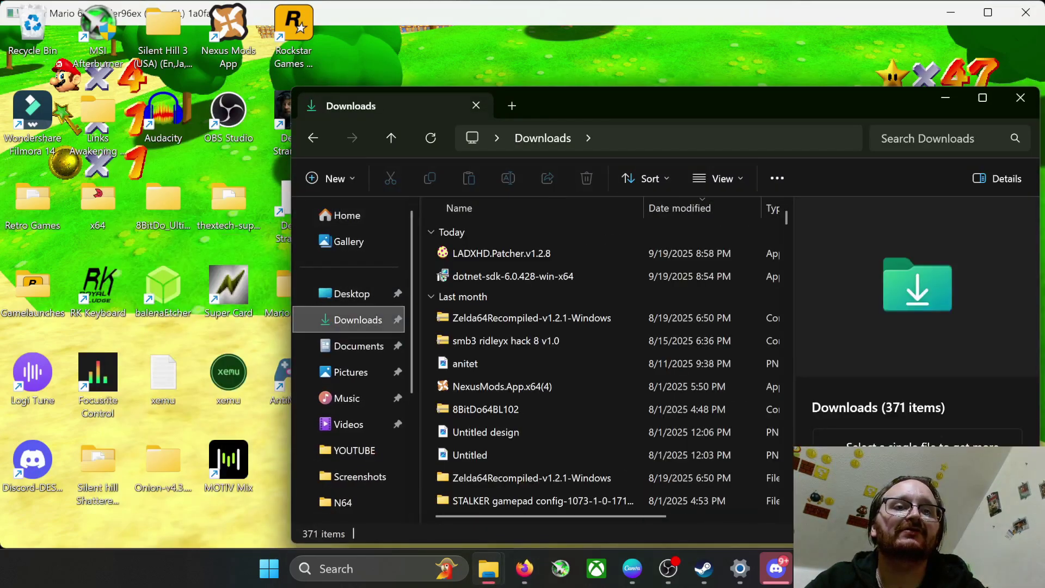
key(alt+d)
drag(625, 108, 354, 246)
drag(359, 196, 806, 120)
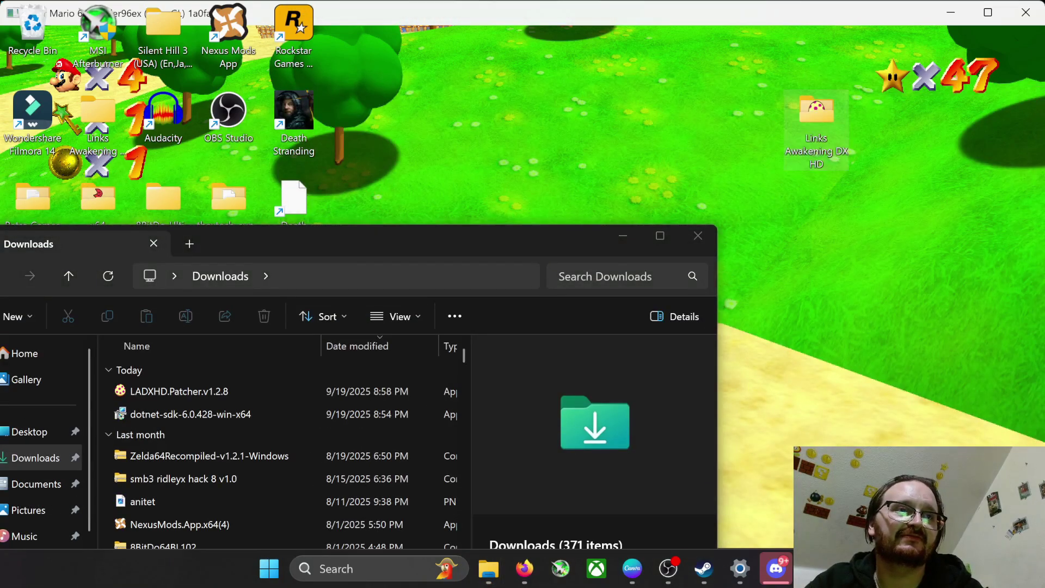
double_click(816, 115)
drag(350, 17, 654, 95)
key(alt+Tab)
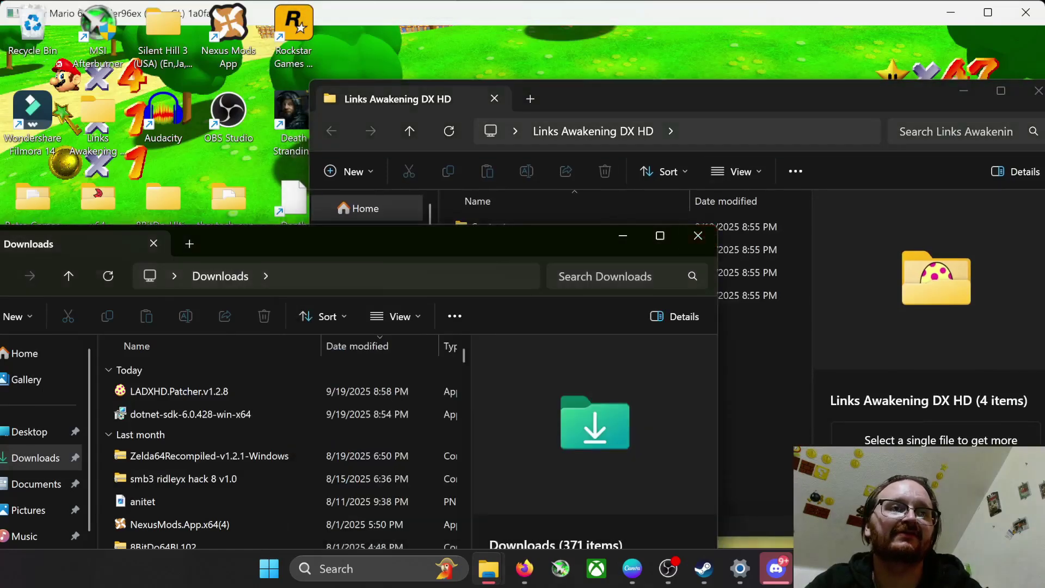
key(alt+Tab)
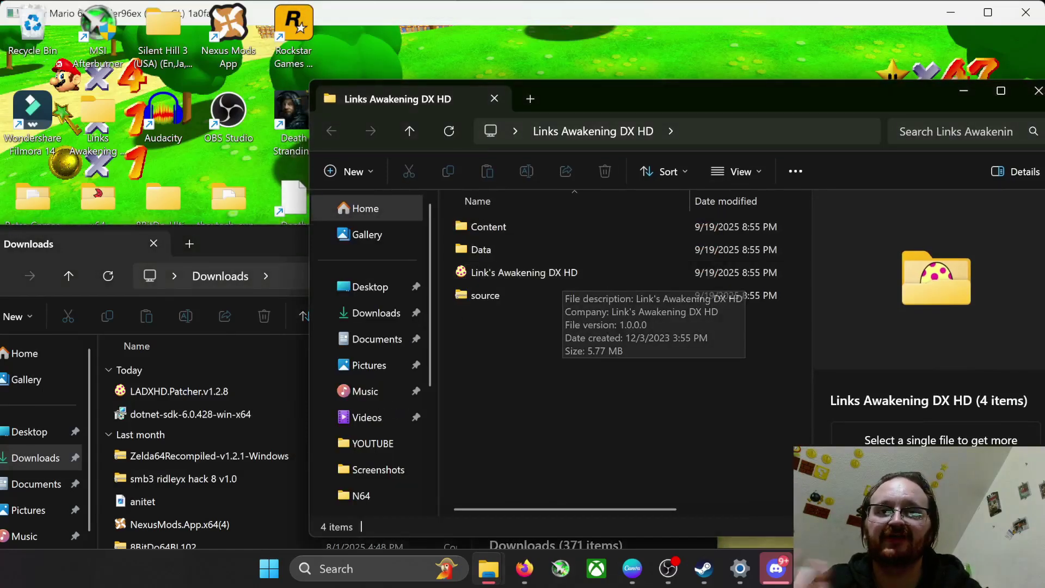
Step: Move LADXHD.Patcher.v1.2.8 into the game folder and close the Downloads window
drag(294, 244, 280, 76)
drag(163, 220, 758, 348)
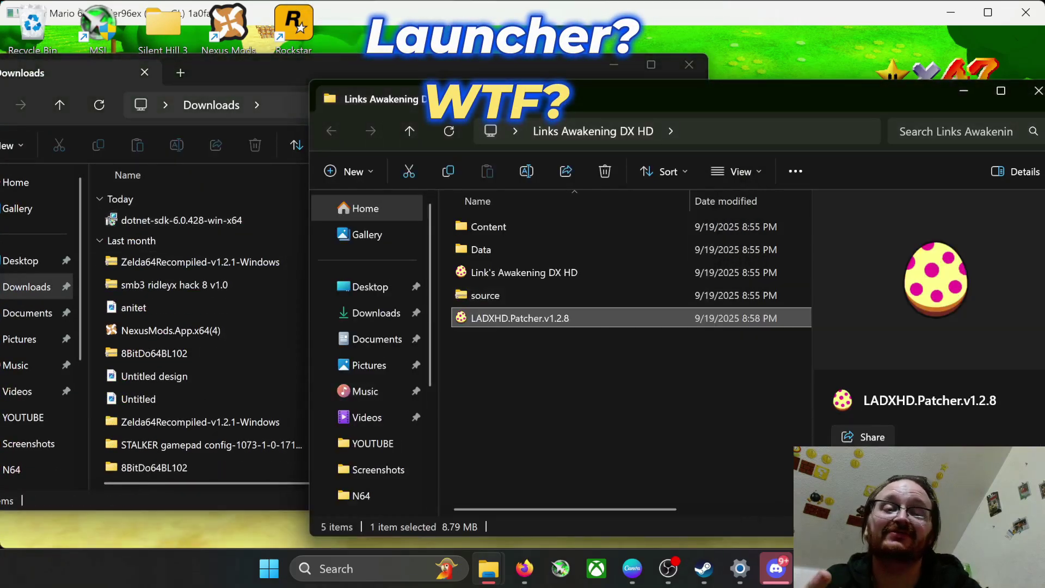
click(643, 68)
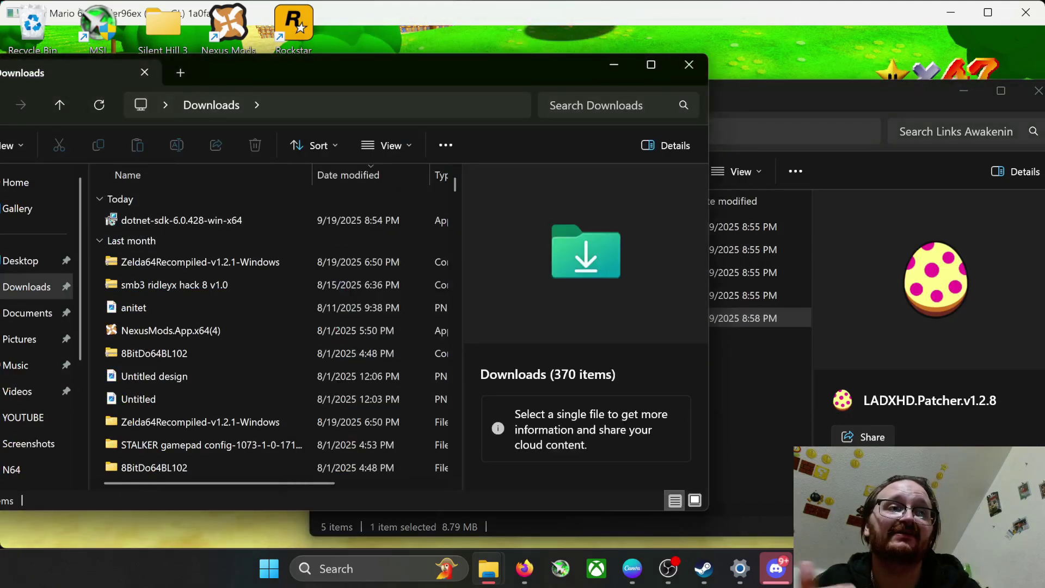
click(689, 64)
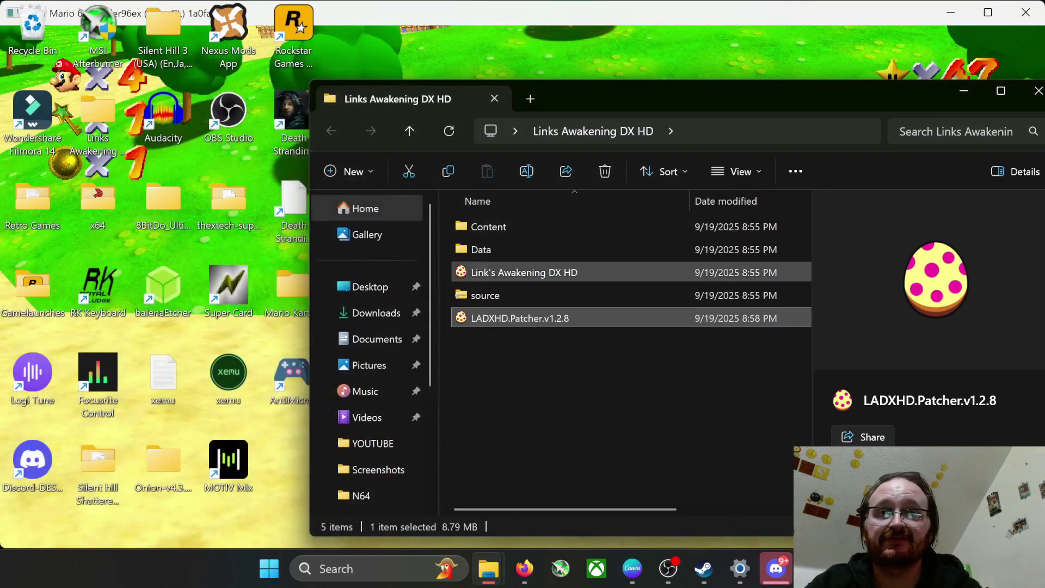
Step: Run the unrecognized LADXHD.Patcher.v1.2.8 anyway and start patching the game to 1.2.8
drag(702, 98, 535, 52)
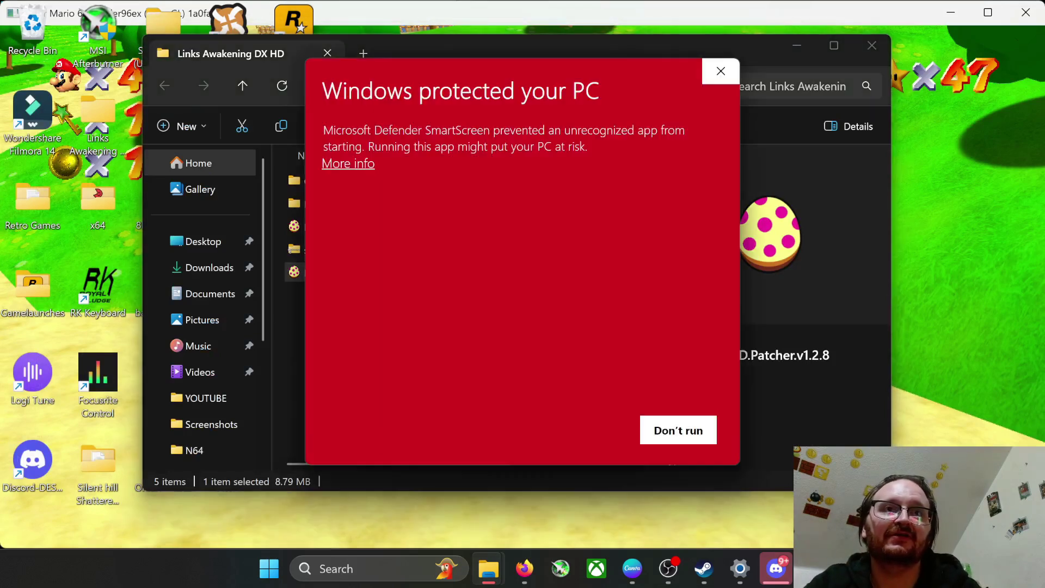
click(348, 163)
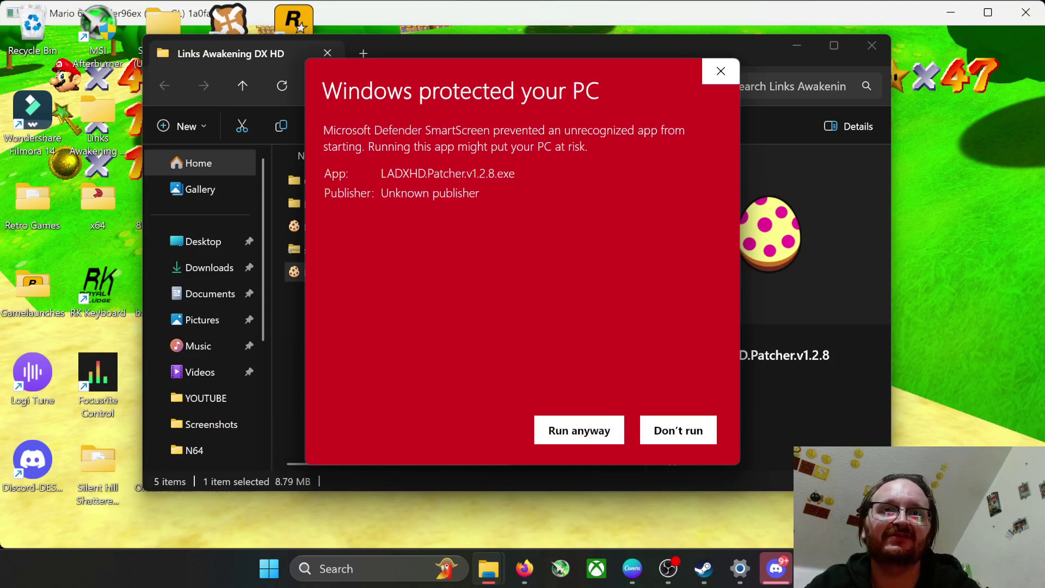
click(579, 430)
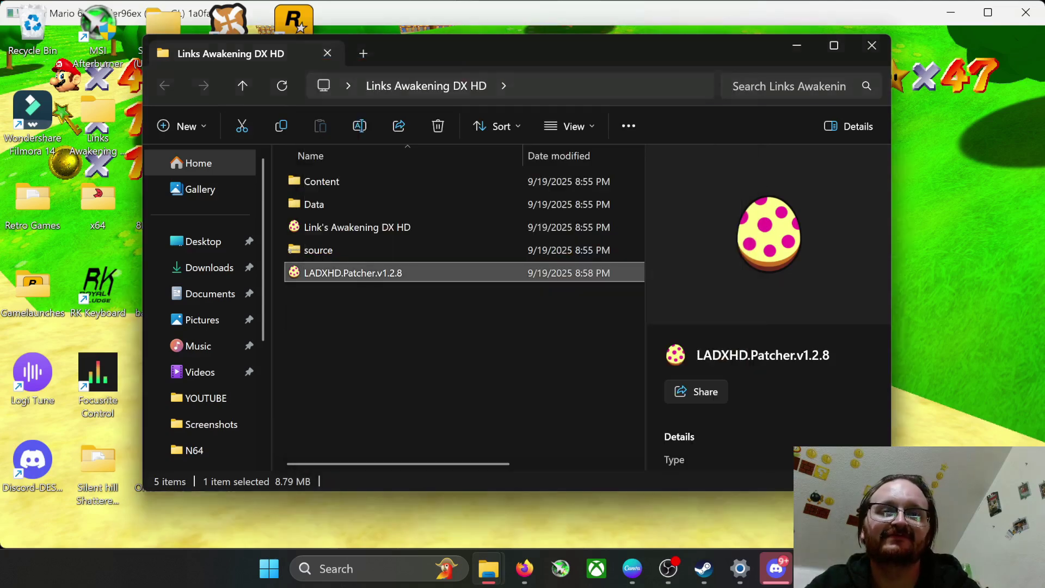
key(Return)
key(Return)
mouse_move(471, 569)
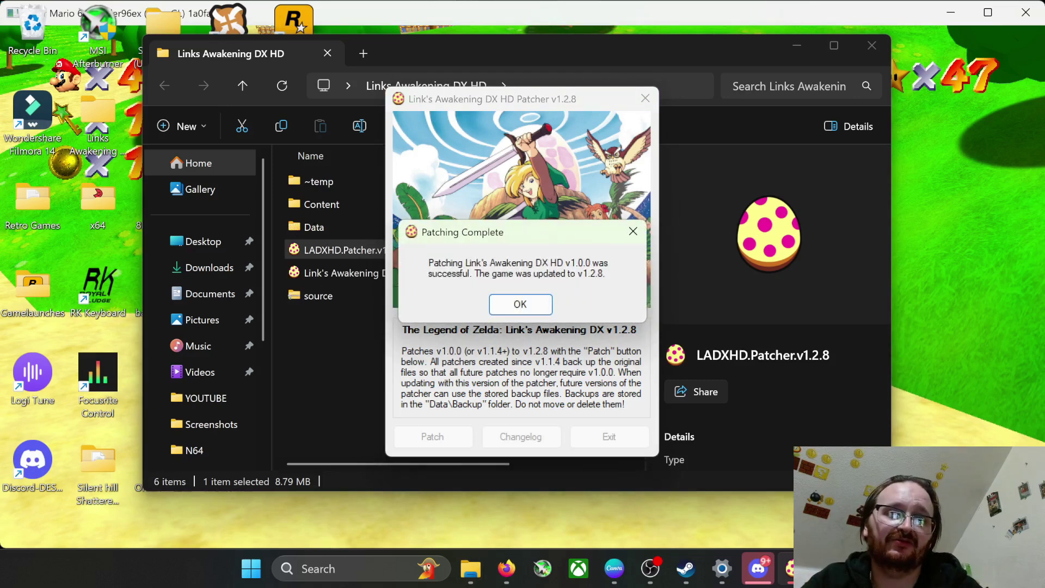
Step: Acknowledge the successful patch, close the patcher, and delete the patcher file
key(Return)
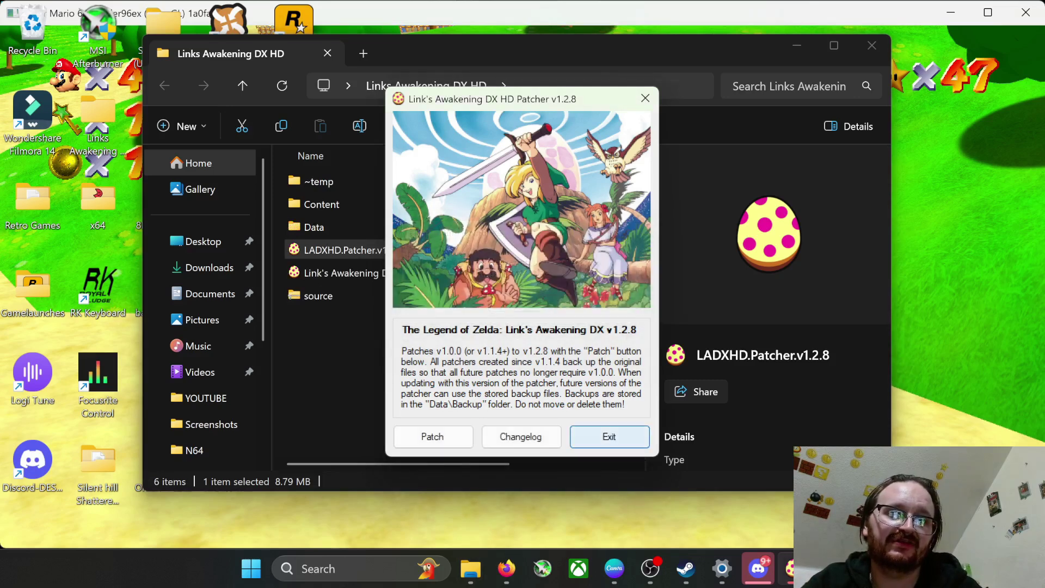
key(Return)
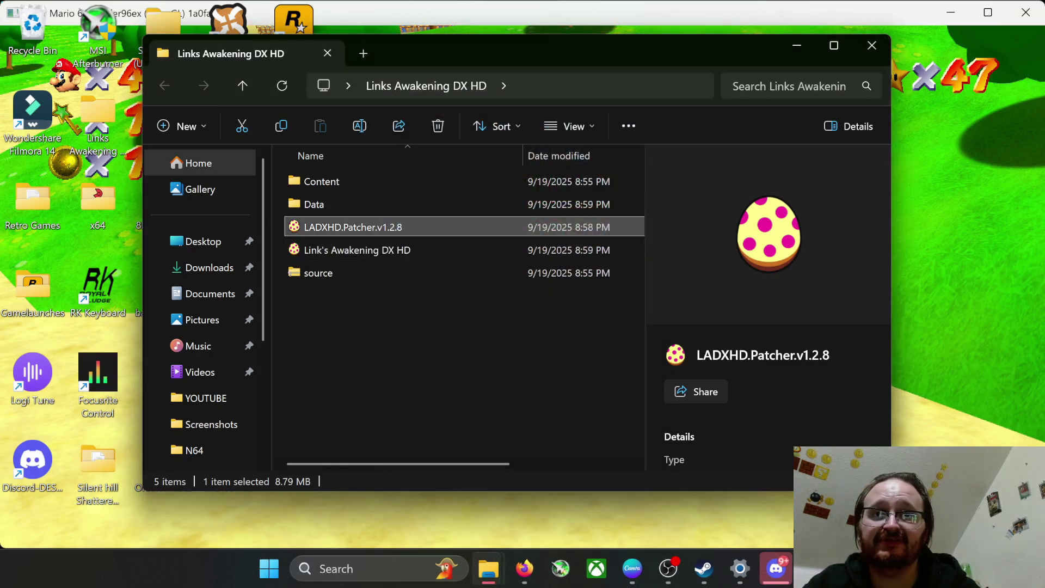
right_click(380, 227)
click(603, 155)
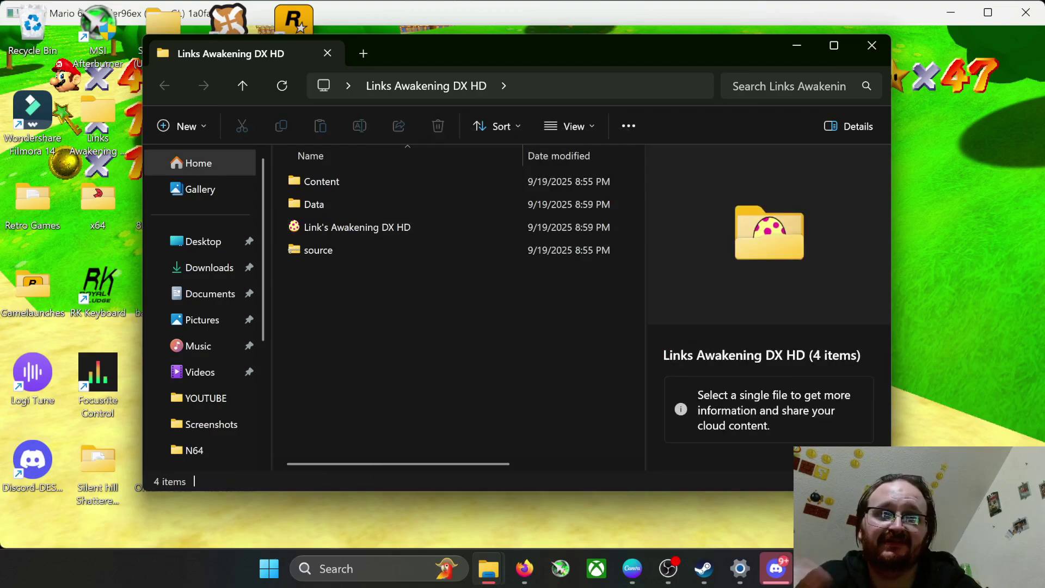
Step: Launch Link's Awakening DX HD, skip the intro, and reach the Video settings' UI Scale option
double_click(357, 227)
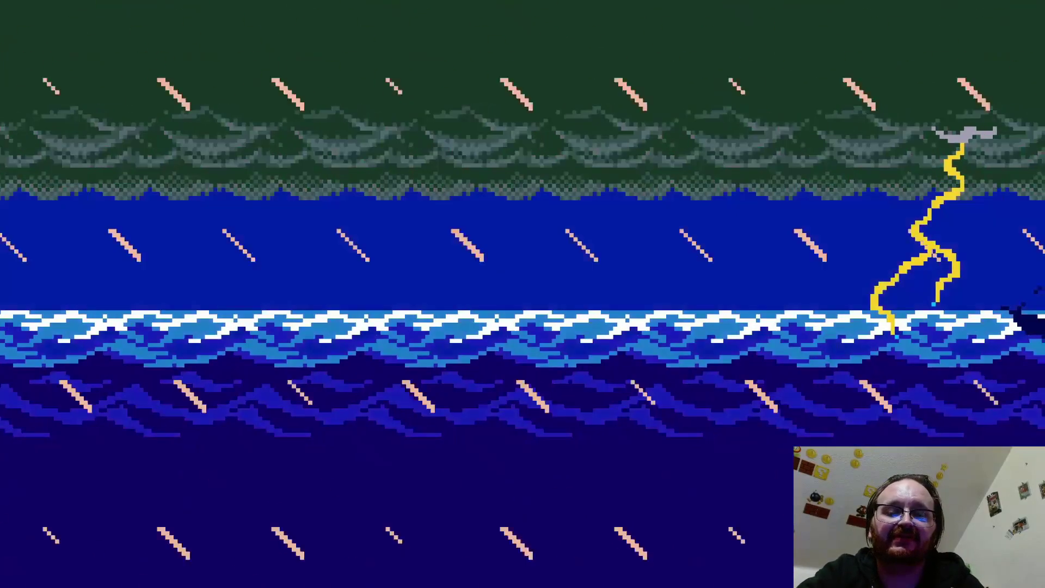
key(Return)
key(Return)
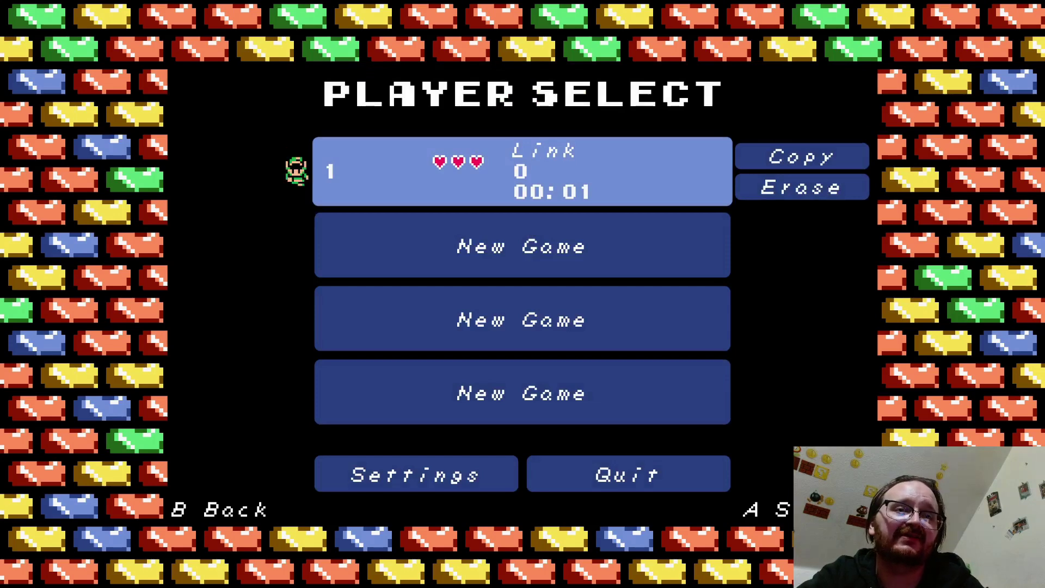
key(Down)
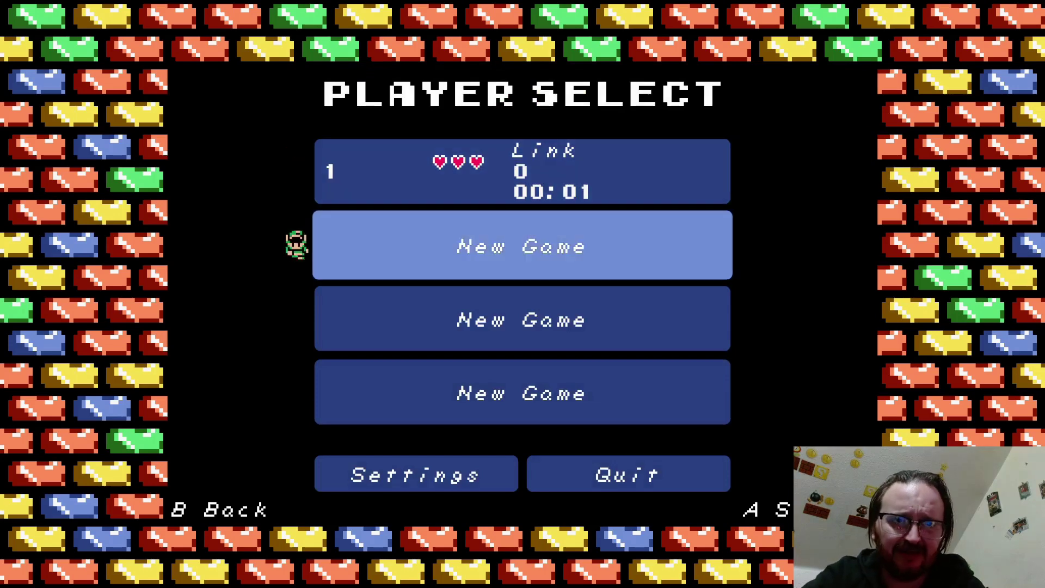
key(Down)
key(Down)
key(Down)
key(Return)
key(Down)
key(Down)
key(Up)
key(Down)
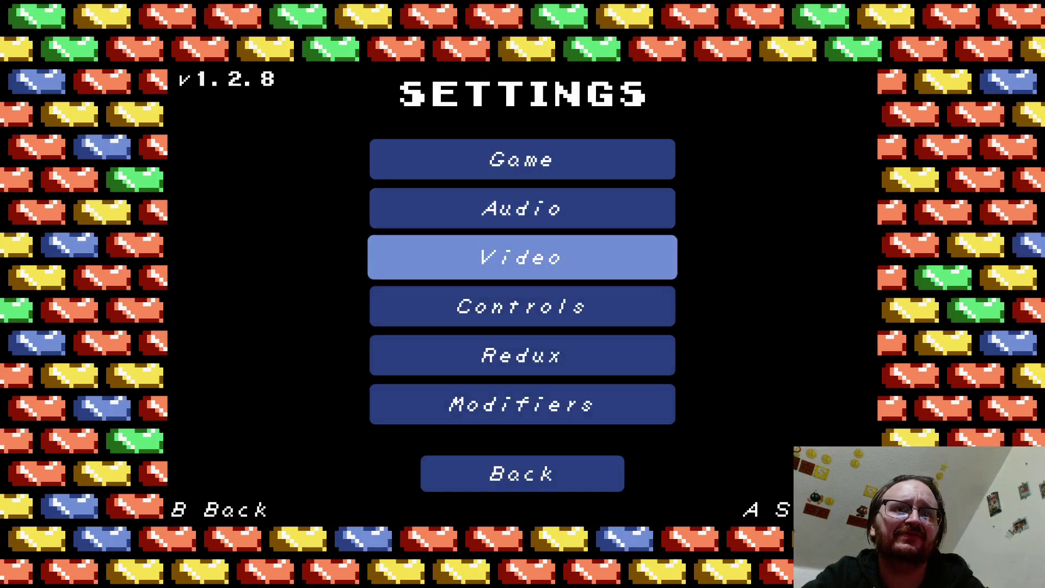
key(Up)
key(Down)
key(Return)
key(Down)
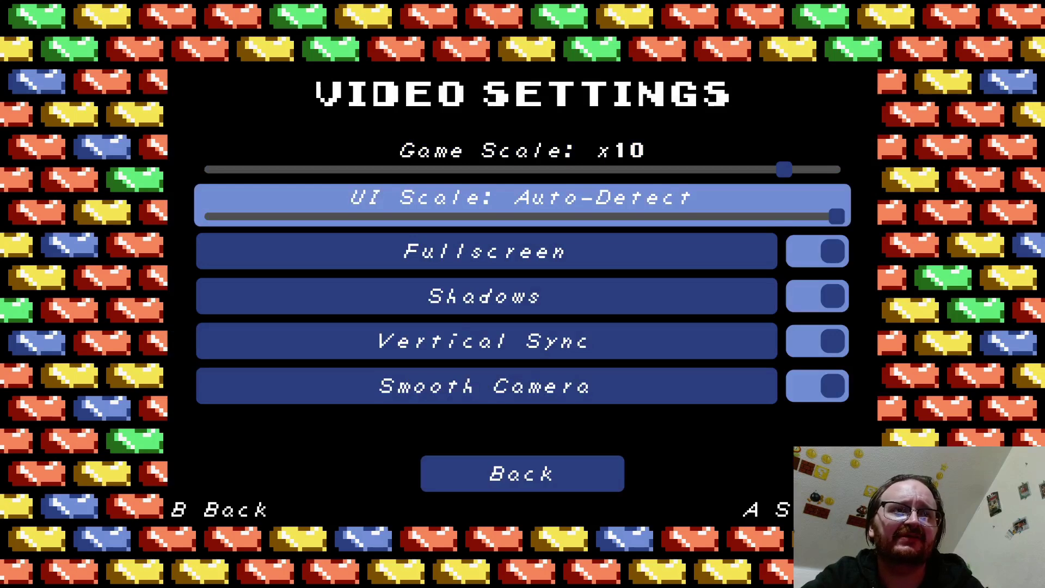
Step: Try several UI Scale values, settle on x10, and return to the main settings list
key(Left)
key(Left)
key(Left)
key(Left)
key(Left)
key(Right)
key(Left)
key(Left)
key(Left)
key(Right)
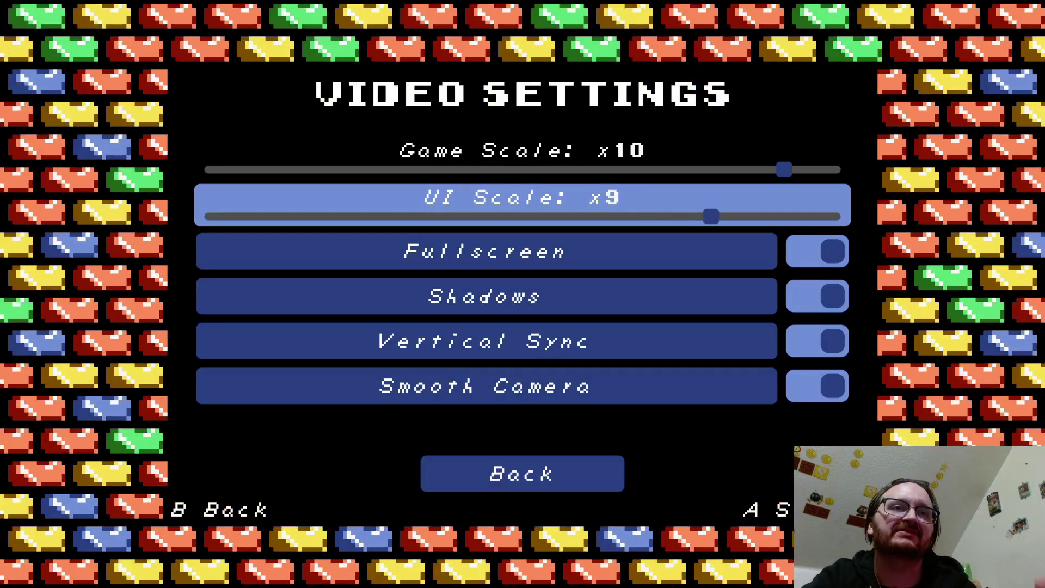
key(Left)
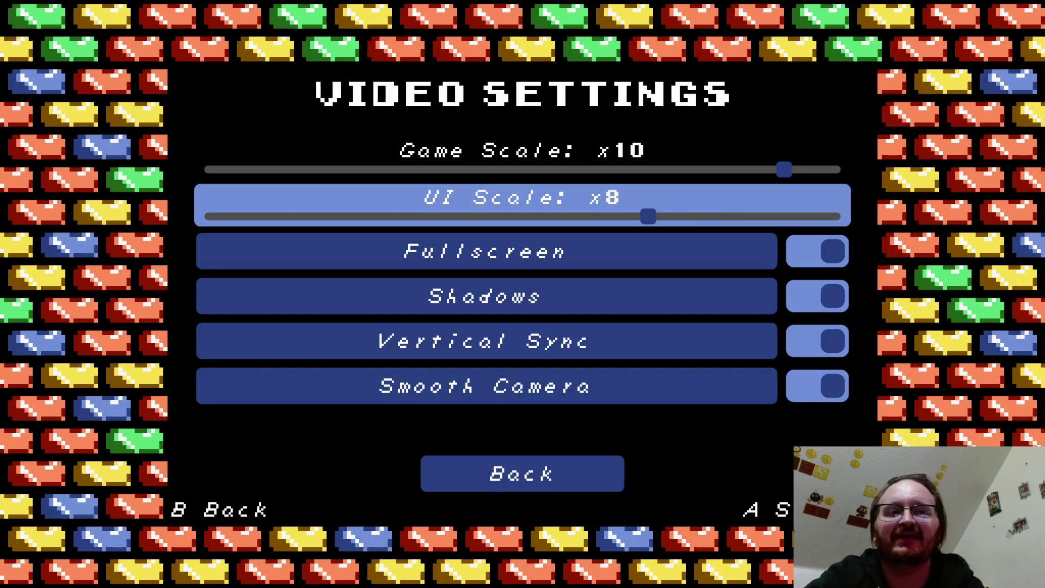
key(Left)
key(Right)
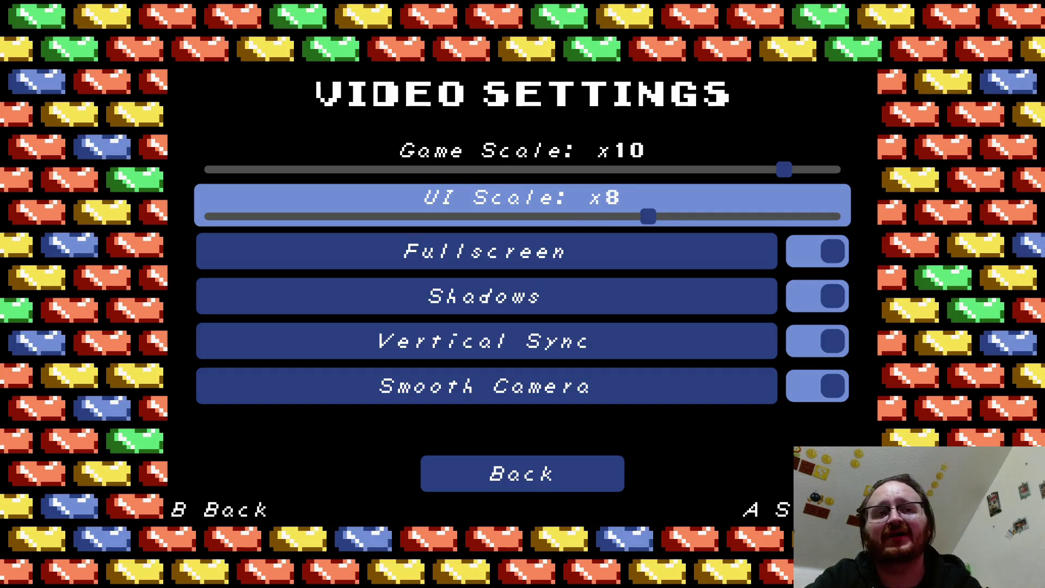
key(Right)
key(Right)
key(Right)
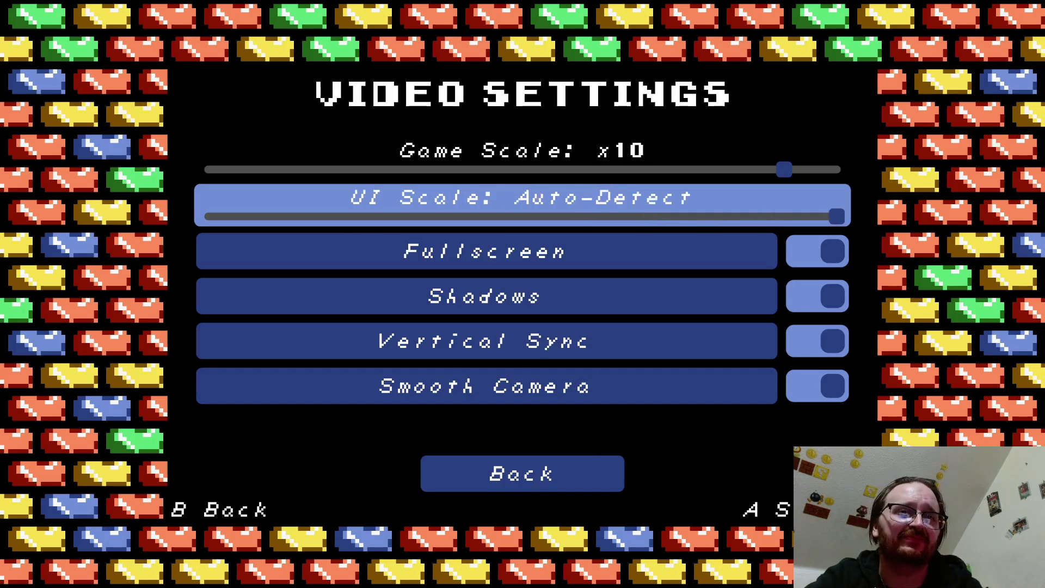
key(Left)
key(Down)
key(Down)
key(Down)
key(Down)
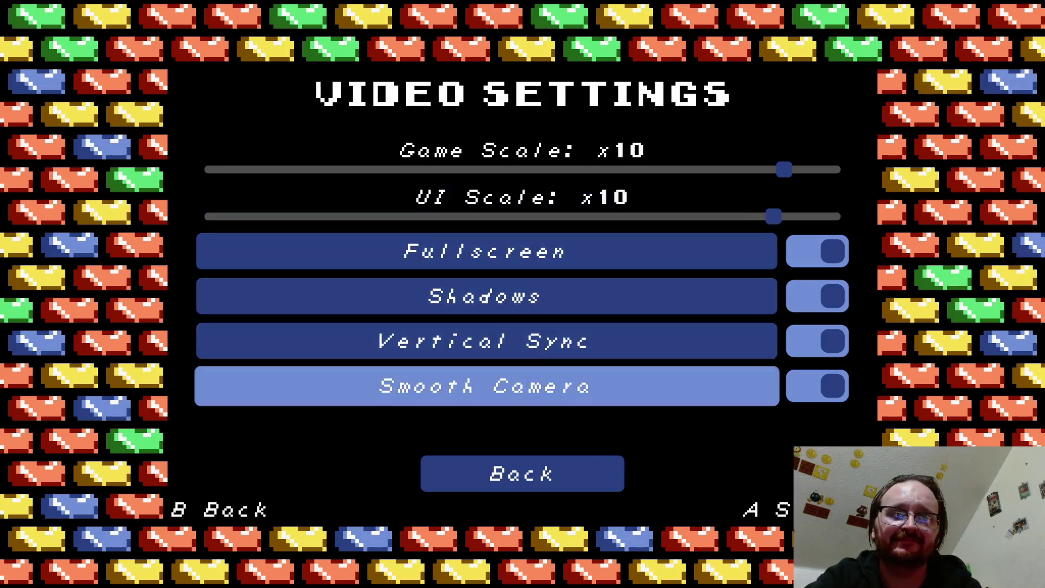
key(Down)
key(Return)
Step: Open the Redux settings and turn on Disable Censorship and Variable Width Font
key(Up)
key(Up)
key(Return)
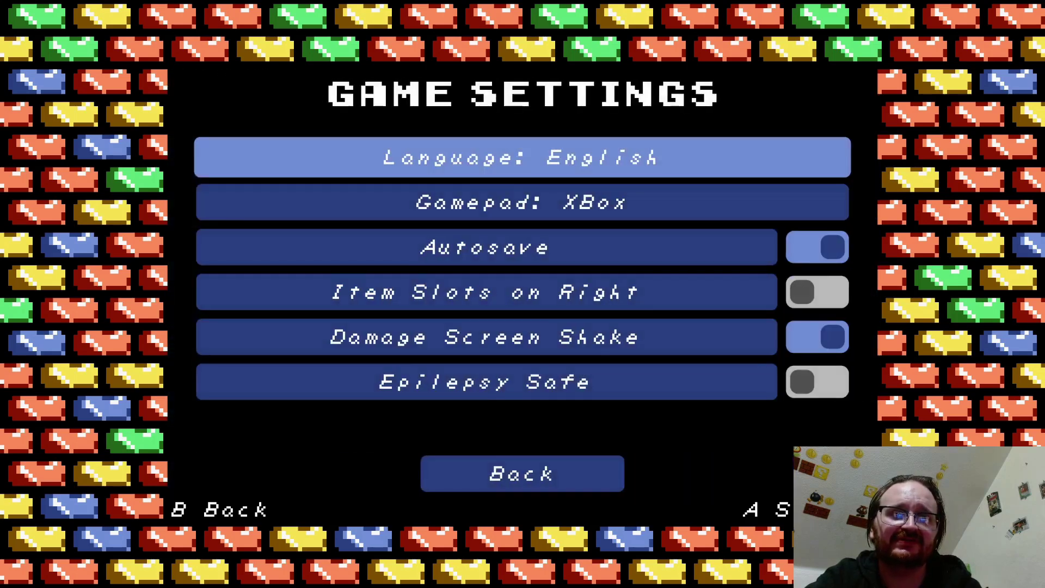
key(Escape)
key(Down)
key(Down)
key(Down)
key(Down)
key(Return)
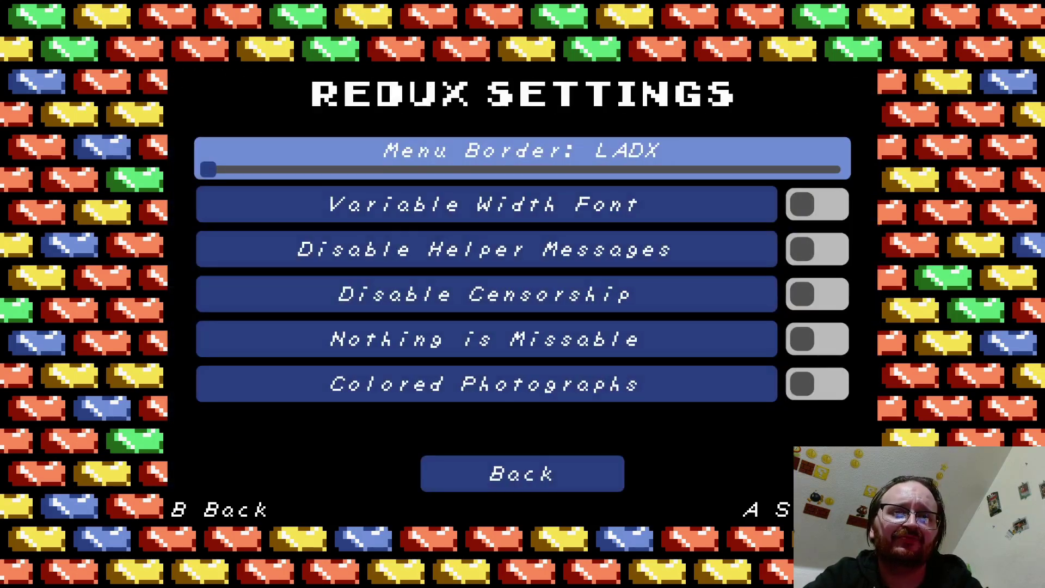
key(Down)
key(Down)
key(Down)
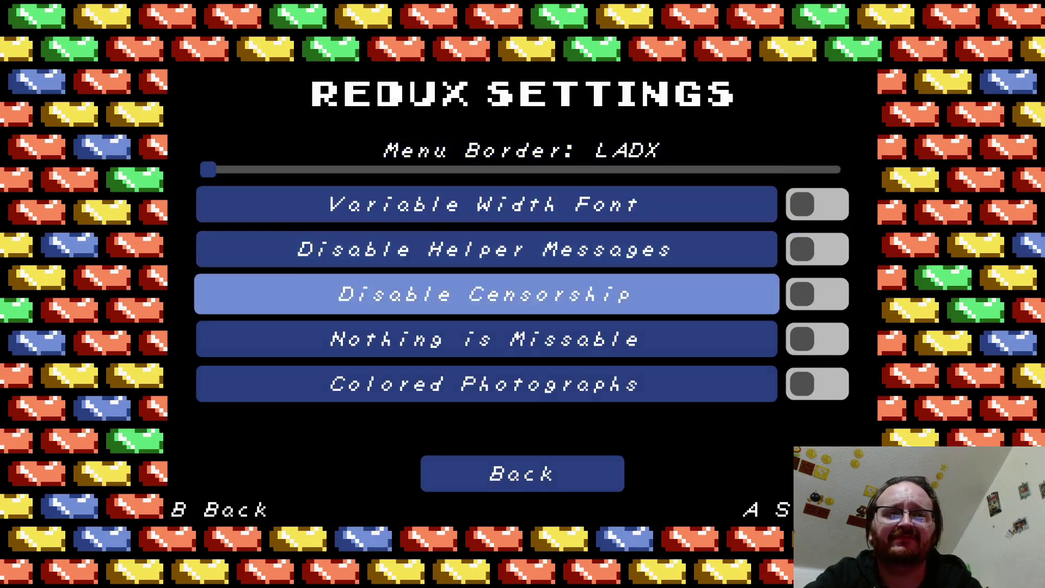
key(Return)
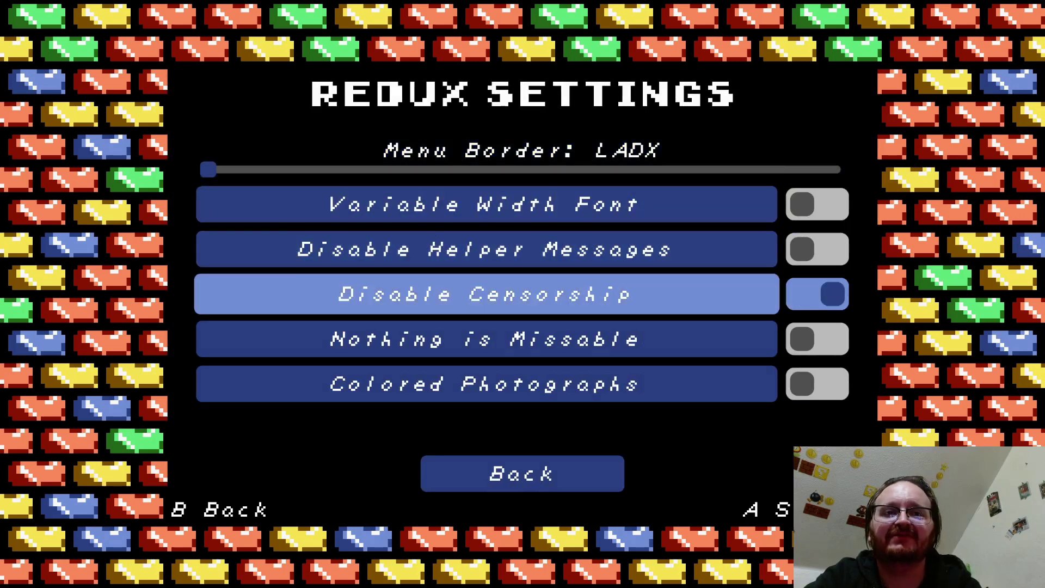
key(Down)
key(Down)
key(Up)
key(Up)
key(Up)
key(Up)
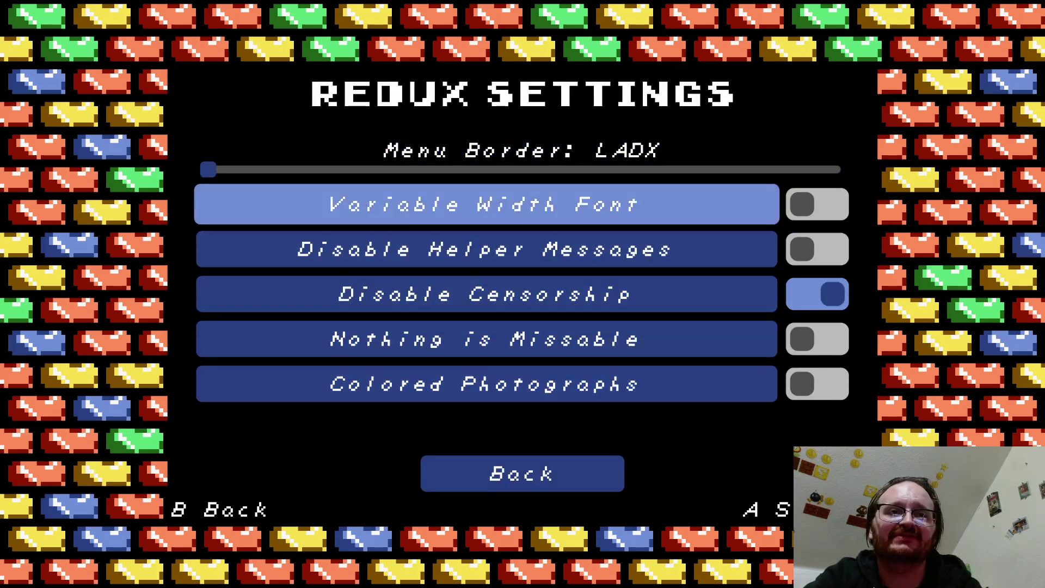
key(Return)
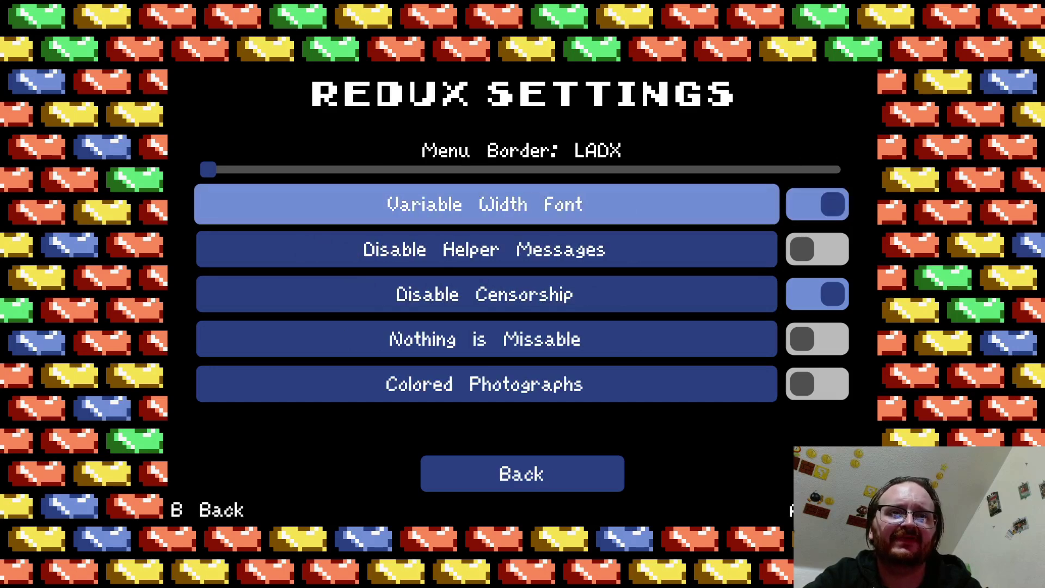
key(Return)
key(Return)
key(Down)
key(Down)
key(Down)
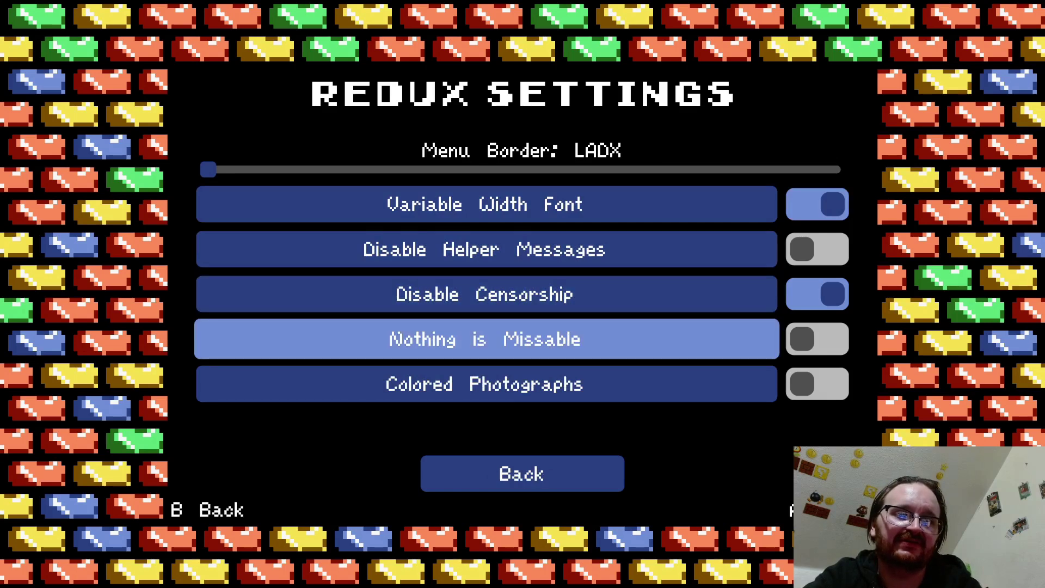
Step: Turn on Nothing is Missable and Colored Photographs, then leave Redux settings
key(Down)
key(Up)
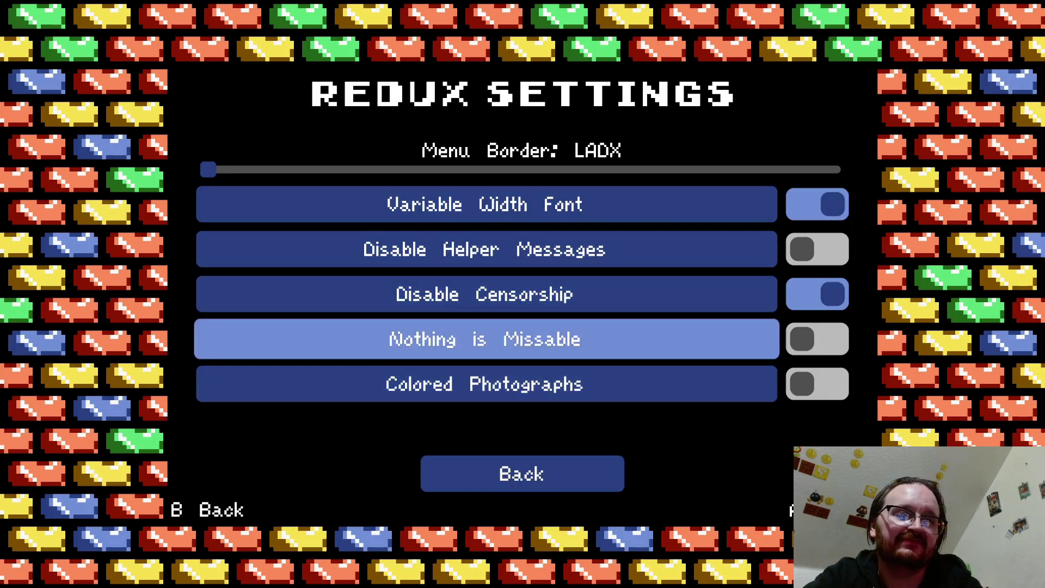
key(Return)
key(Down)
key(Return)
key(Down)
key(Return)
Step: Browse the Modifier options without changing them and back out to Player Select
key(Down)
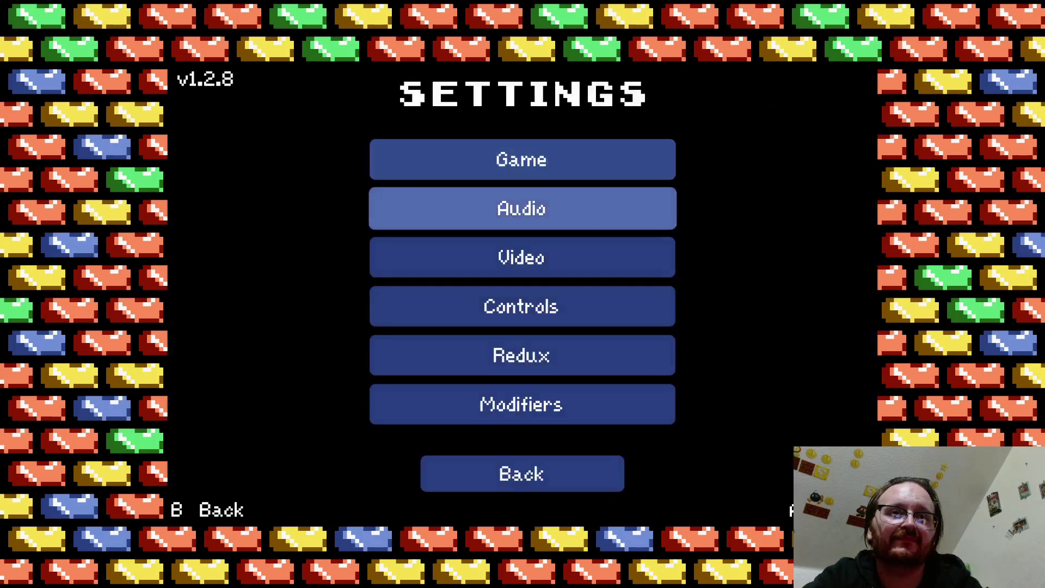
key(Down)
key(Down)
key(Down)
key(Down)
key(Return)
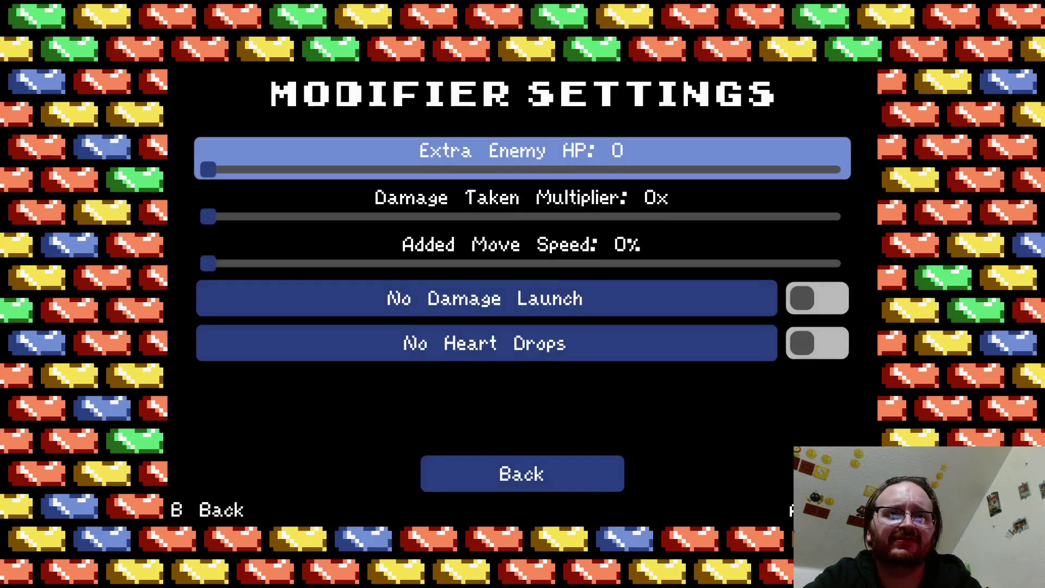
key(Down)
key(Down)
key(Down)
key(Down)
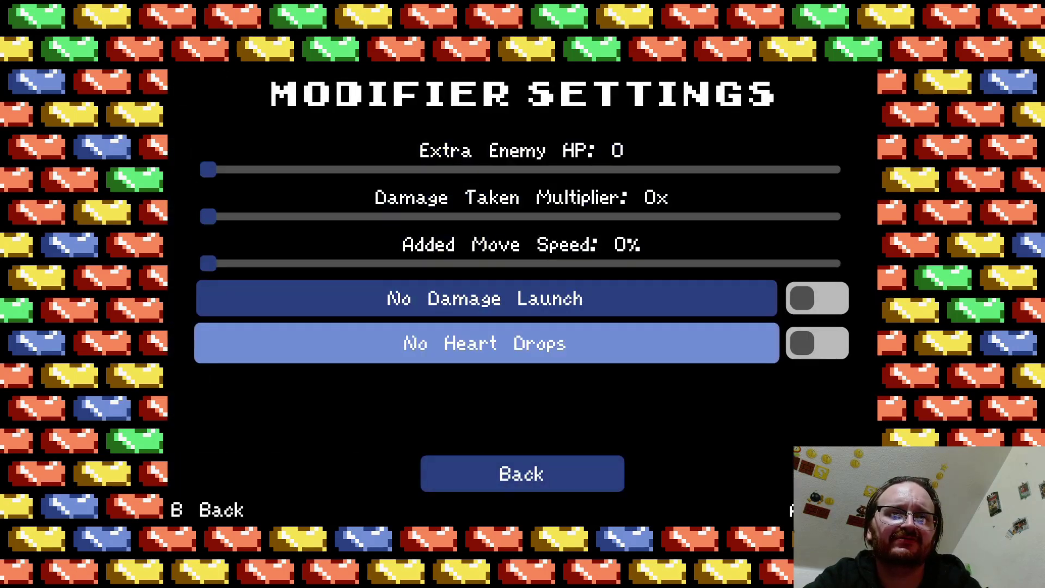
key(Up)
key(Up)
key(Up)
key(Up)
key(Down)
key(Down)
key(Up)
key(Up)
key(Down)
key(Down)
key(Down)
key(Up)
key(Up)
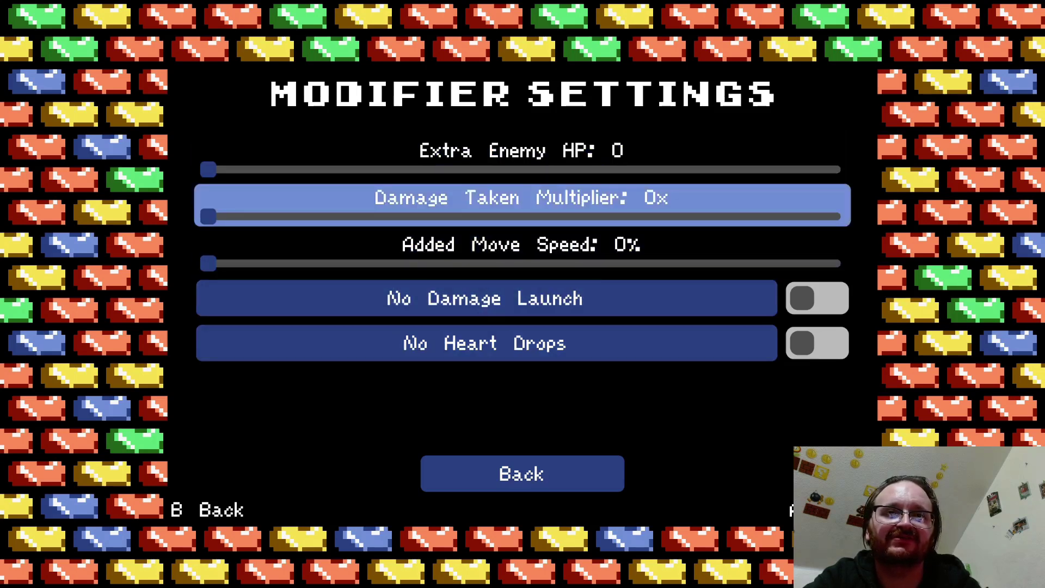
key(Up)
key(Down)
key(Down)
key(Down)
key(Down)
key(Down)
key(Return)
key(Up)
key(Up)
key(Up)
key(Up)
key(Up)
key(Escape)
key(Escape)
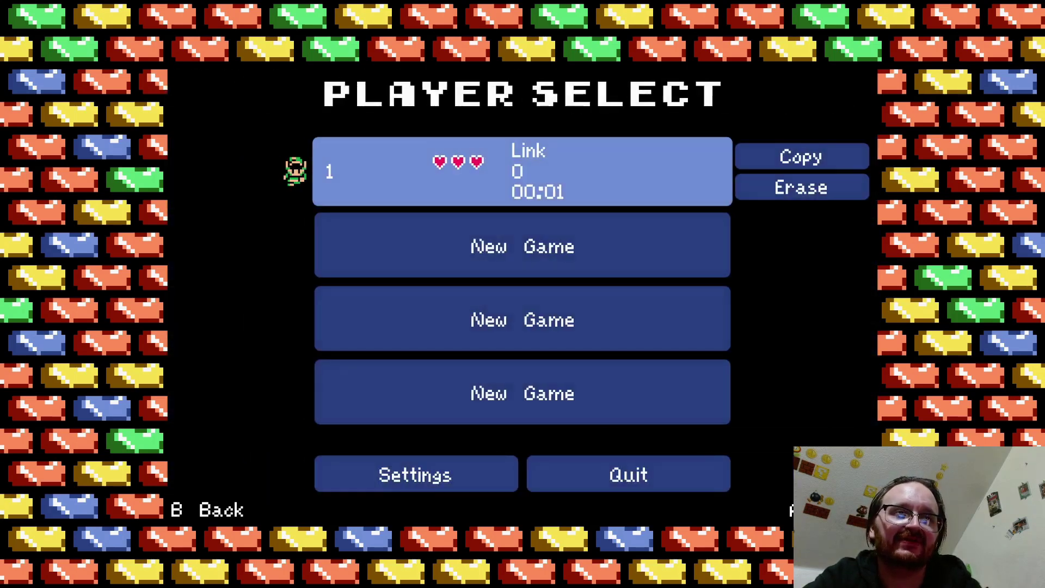
Step: Load the slot 1 save and walk Link out of the house, left into the grass and back
key(Return)
key(Down)
key(Left)
key(Up)
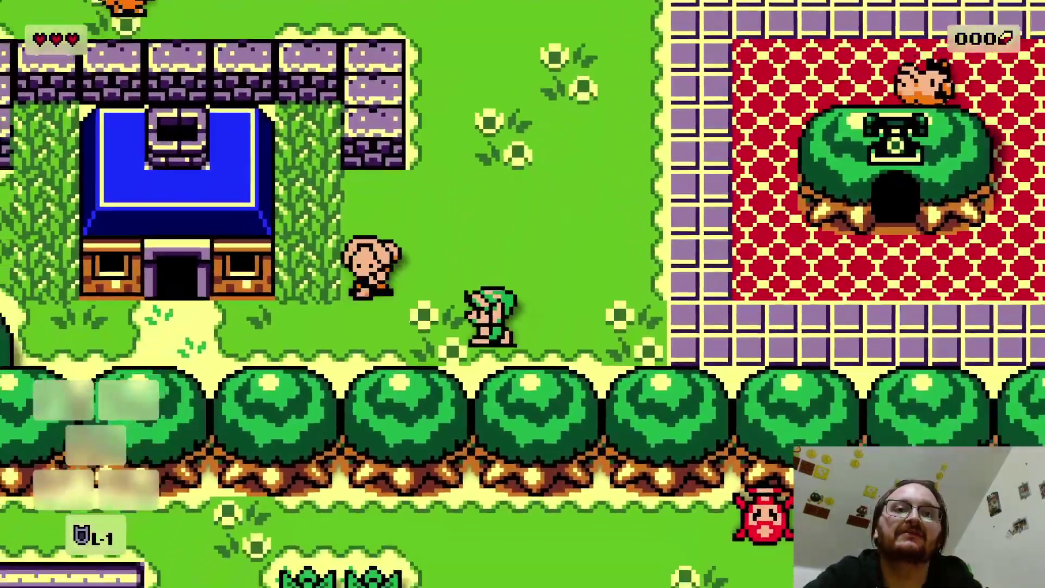
key(Right)
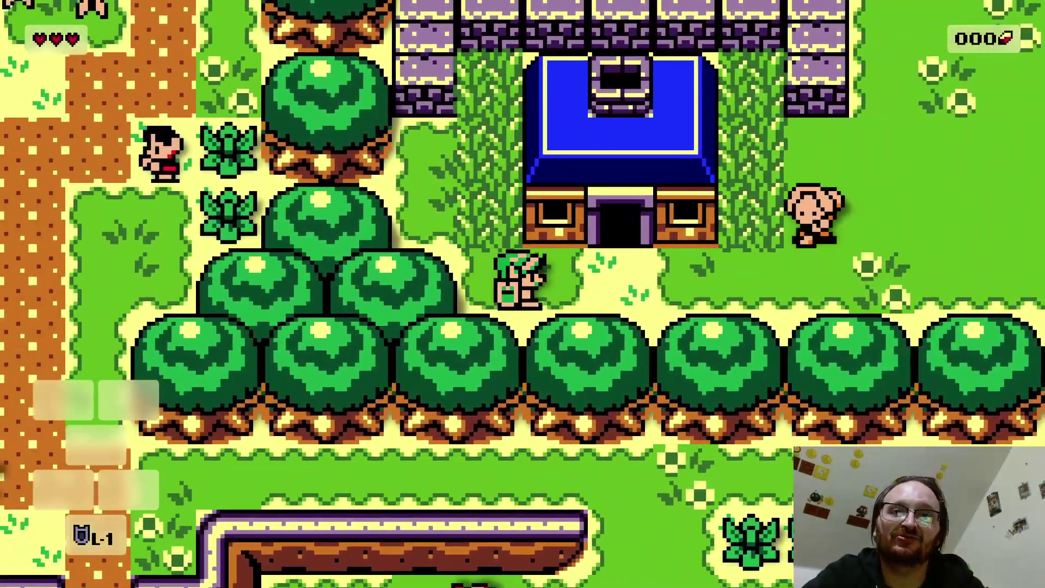
key(Up)
Step: Walk Link past the house onto the dirt road and down the path
key(Up)
key(Up)
key(Left)
key(Up)
key(Left)
key(Left)
key(Down)
key(Down)
key(Left)
key(Down)
Step: Walk Link along the tree line and up the path, then bring up the inventory subscreen
key(Right)
key(Right)
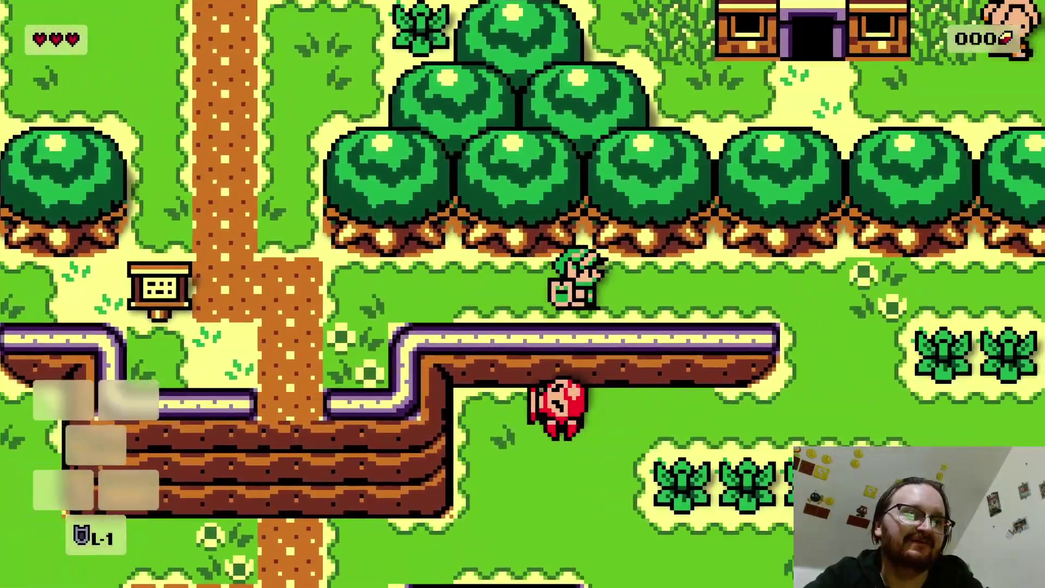
key(Right)
key(Left)
key(Left)
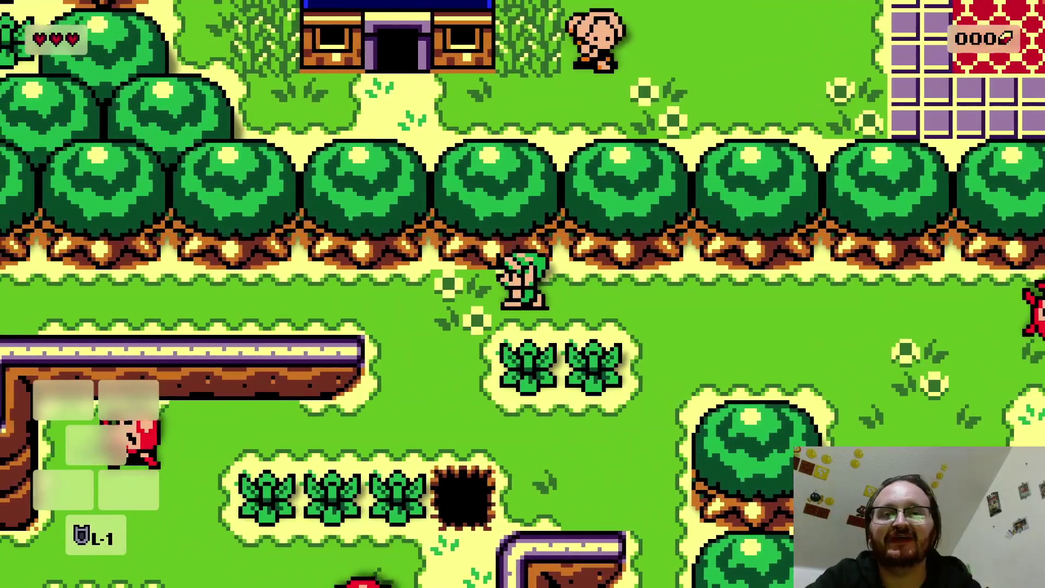
key(Left)
key(Up)
key(Return)
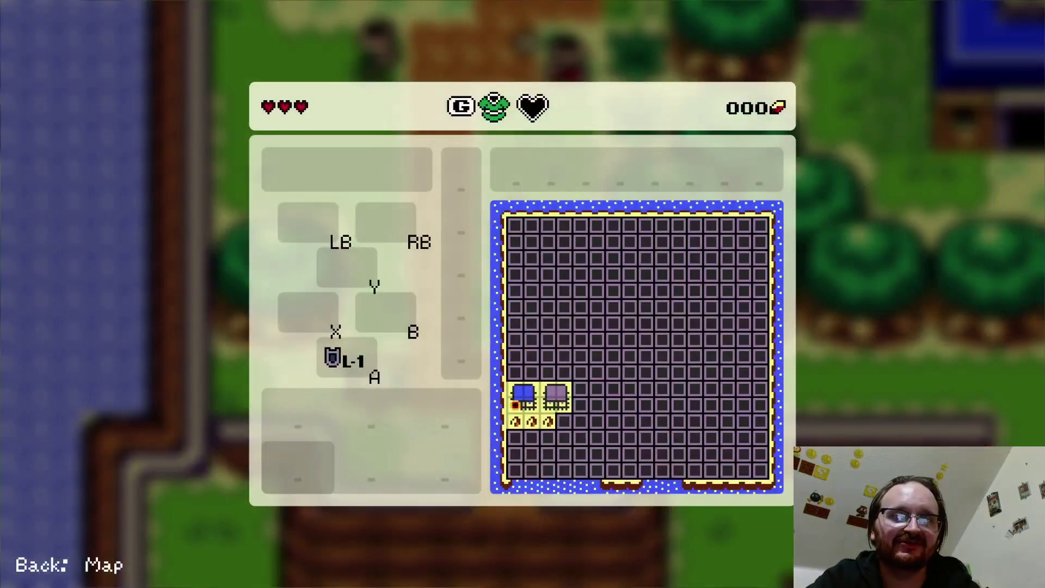